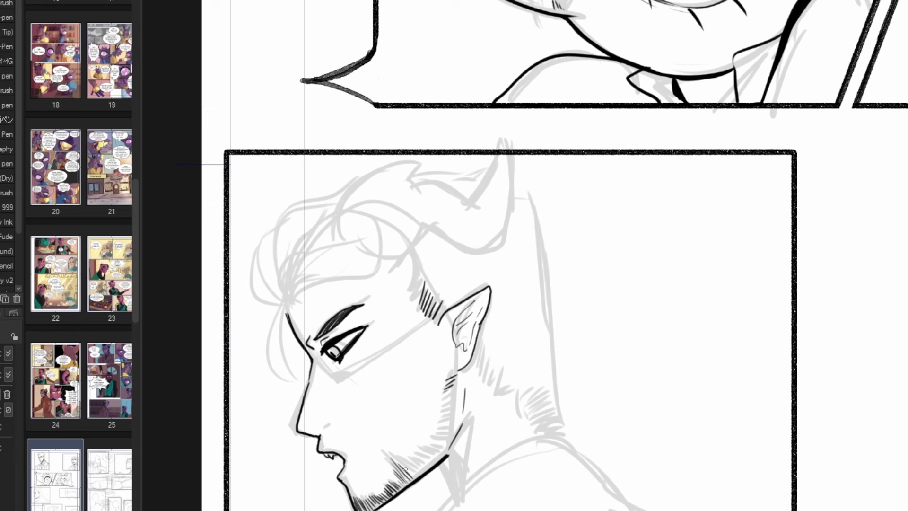
# Ink the glasses on the profile face and the beard hatching along the jaw over the sketch.
pyautogui.moveTo(312, 353); pyautogui.dragTo(340, 377)
pyautogui.moveTo(336, 380); pyautogui.dragTo(442, 312)
pyautogui.moveTo(338, 380); pyautogui.dragTo(446, 313)
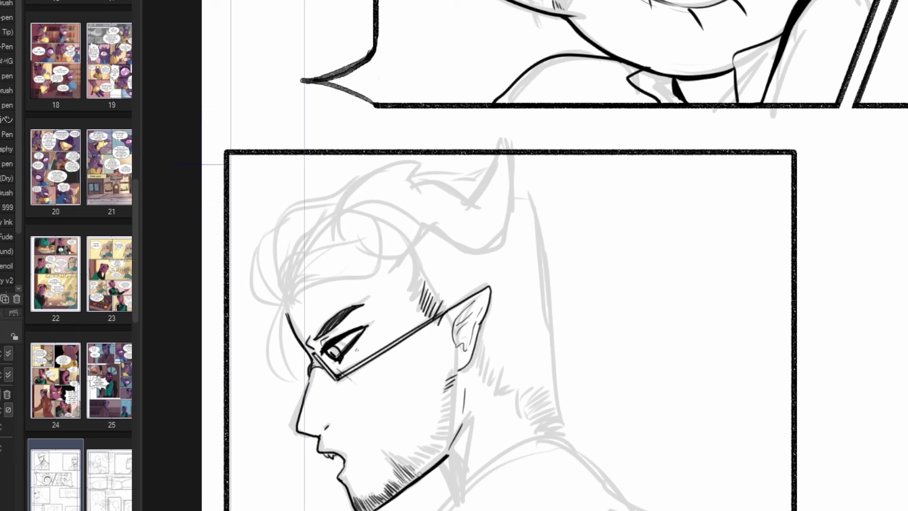
pyautogui.moveTo(419, 475)
pyautogui.mouseDown()
pyautogui.moveTo(427, 456)
pyautogui.moveTo(450, 448)
pyautogui.moveTo(452, 409)
pyautogui.mouseUp()
# Ink the curls of hair over the profile character's forehead, including the loose strands in front of the face.
pyautogui.moveTo(287, 307)
pyautogui.mouseDown()
pyautogui.moveTo(289, 377)
pyautogui.moveTo(279, 274)
pyautogui.mouseUp()
pyautogui.moveTo(288, 298)
pyautogui.mouseDown()
pyautogui.moveTo(392, 246)
pyautogui.moveTo(386, 218)
pyautogui.mouseUp()
pyautogui.moveTo(280, 302)
pyautogui.mouseDown()
pyautogui.moveTo(251, 237)
pyautogui.moveTo(325, 222)
pyautogui.mouseUp()
pyautogui.moveTo(268, 236); pyautogui.dragTo(253, 266)
pyautogui.moveTo(287, 215); pyautogui.dragTo(339, 195)
pyautogui.moveTo(285, 294); pyautogui.dragTo(290, 358)
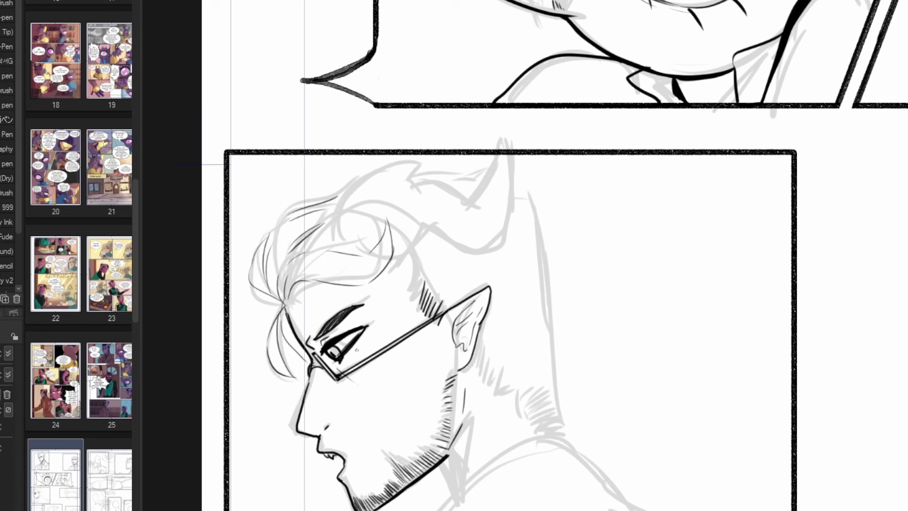
# Ink the profile character's curved, pointed horn and the hair strands just behind it.
pyautogui.moveTo(337, 214); pyautogui.dragTo(413, 161)
pyautogui.moveTo(413, 178); pyautogui.dragTo(476, 232)
pyautogui.moveTo(392, 270)
pyautogui.mouseDown()
pyautogui.moveTo(494, 249)
pyautogui.moveTo(511, 159)
pyautogui.mouseUp()
pyautogui.moveTo(473, 195); pyautogui.dragTo(500, 153)
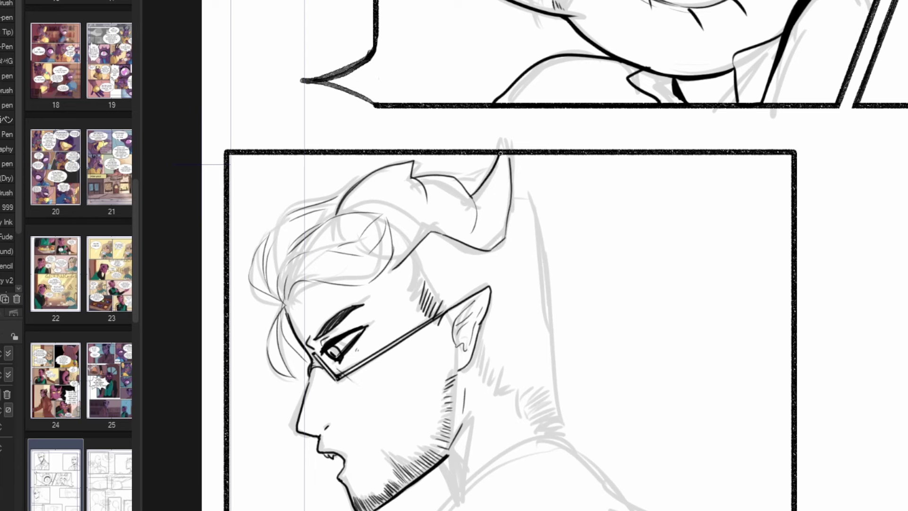
pyautogui.moveTo(428, 172); pyautogui.dragTo(480, 176)
# Ink the back of the head and neck with nape hatching, and fill the dark shadow under the jaw.
pyautogui.moveTo(520, 182)
pyautogui.mouseDown()
pyautogui.moveTo(539, 199)
pyautogui.moveTo(544, 231)
pyautogui.mouseUp()
pyautogui.moveTo(540, 227); pyautogui.dragTo(560, 435)
pyautogui.moveTo(473, 343); pyautogui.dragTo(549, 428)
pyautogui.moveTo(455, 460); pyautogui.dragTo(452, 492)
pyautogui.moveTo(471, 443); pyautogui.dragTo(468, 454)
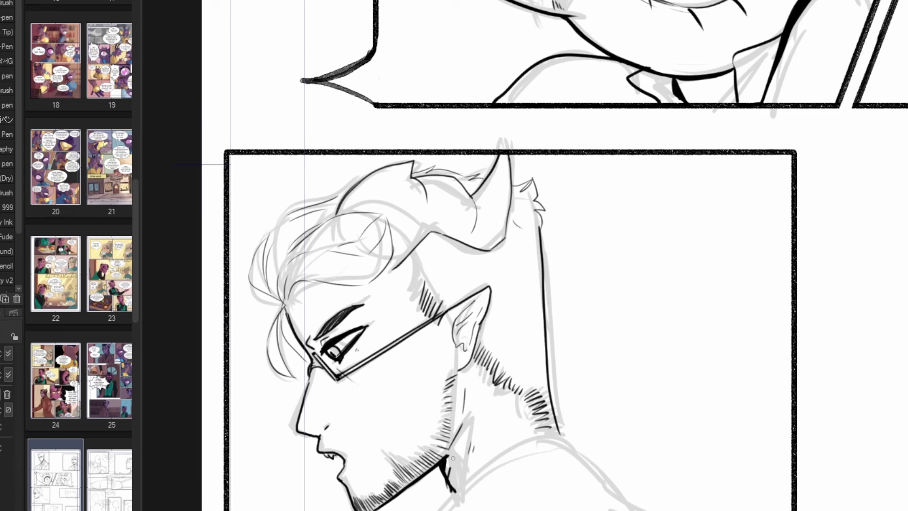
pyautogui.moveTo(466, 421)
pyautogui.mouseDown()
pyautogui.moveTo(454, 457)
pyautogui.moveTo(456, 444)
pyautogui.mouseUp()
pyautogui.moveTo(458, 411)
pyautogui.mouseDown()
pyautogui.moveTo(448, 456)
pyautogui.moveTo(405, 316)
pyautogui.mouseUp()
# Add horn detail marks and ink the outer hair strands on top of the profile character's head.
pyautogui.moveTo(302, 88); pyautogui.dragTo(328, 85)
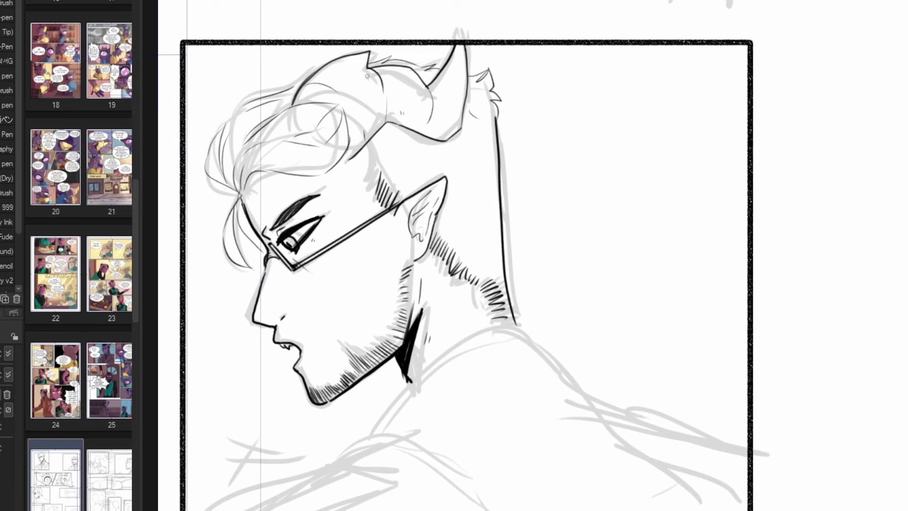
pyautogui.moveTo(227, 124); pyautogui.dragTo(248, 104)
pyautogui.moveTo(261, 96); pyautogui.dragTo(320, 56)
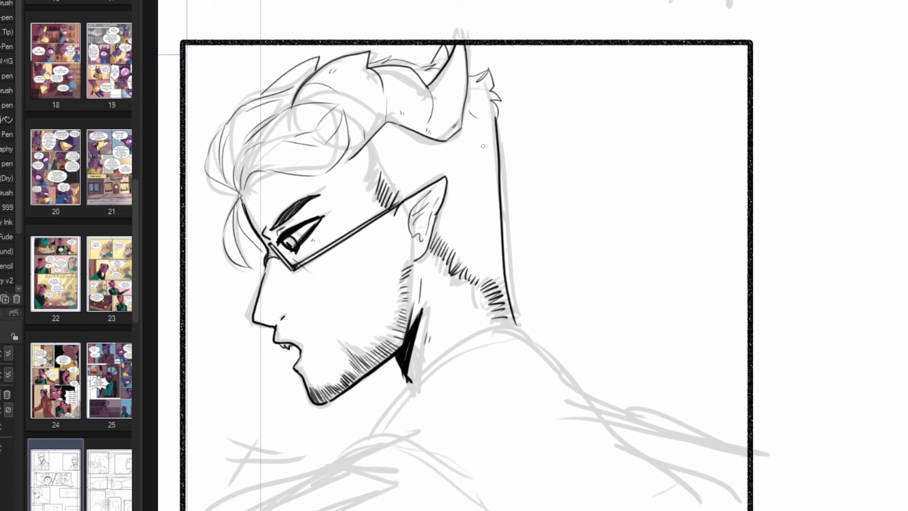
# Ink the profile character's collar and shoulder contour along the sketched back.
pyautogui.scroll(-1, 473, 228)
pyautogui.moveTo(387, 387); pyautogui.dragTo(644, 382)
pyautogui.moveTo(643, 383); pyautogui.dragTo(671, 386)
pyautogui.moveTo(493, 370); pyautogui.dragTo(630, 400)
pyautogui.moveTo(455, 384); pyautogui.dragTo(424, 403)
pyautogui.moveTo(630, 400); pyautogui.dragTo(676, 386)
# Ink the sleeve cuff and forearm in the panel's lower left, plus the curved strokes above them.
pyautogui.moveTo(386, 388); pyautogui.dragTo(400, 414)
pyautogui.moveTo(364, 408)
pyautogui.mouseDown()
pyautogui.moveTo(276, 444)
pyautogui.moveTo(403, 415)
pyautogui.mouseUp()
pyautogui.moveTo(363, 405); pyautogui.dragTo(402, 418)
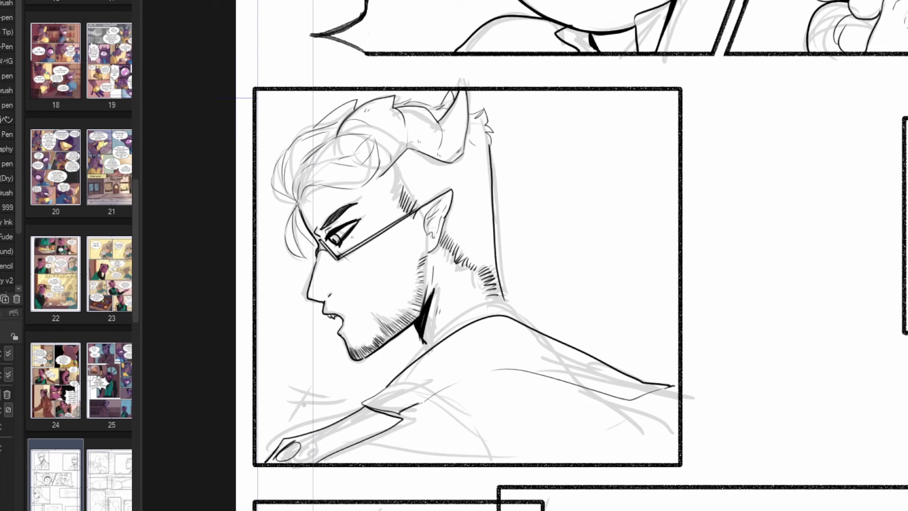
pyautogui.moveTo(283, 393); pyautogui.dragTo(347, 400)
pyautogui.moveTo(321, 392); pyautogui.dragTo(307, 416)
pyautogui.moveTo(388, 386)
pyautogui.mouseDown()
pyautogui.moveTo(423, 338)
pyautogui.moveTo(538, 330)
pyautogui.moveTo(681, 421)
pyautogui.mouseUp()
pyautogui.moveTo(531, 319); pyautogui.dragTo(575, 362)
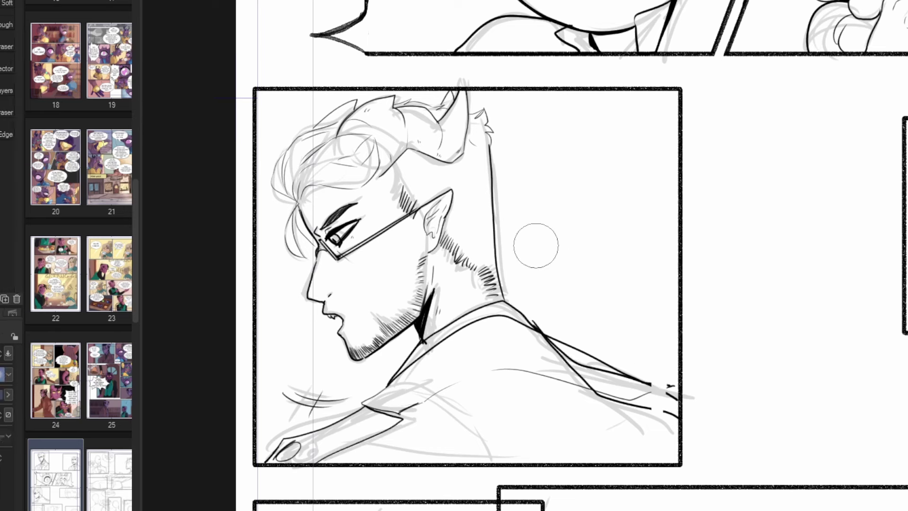
pyautogui.hotkey('ctrl', 'z')
pyautogui.hotkey('ctrl', 'z')
pyautogui.hotkey('ctrl', 'z')
# Ink the back shoulder and sleeve edge to the panel border, and add the collar's lower edge and coat folds.
pyautogui.moveTo(532, 328); pyautogui.dragTo(680, 416)
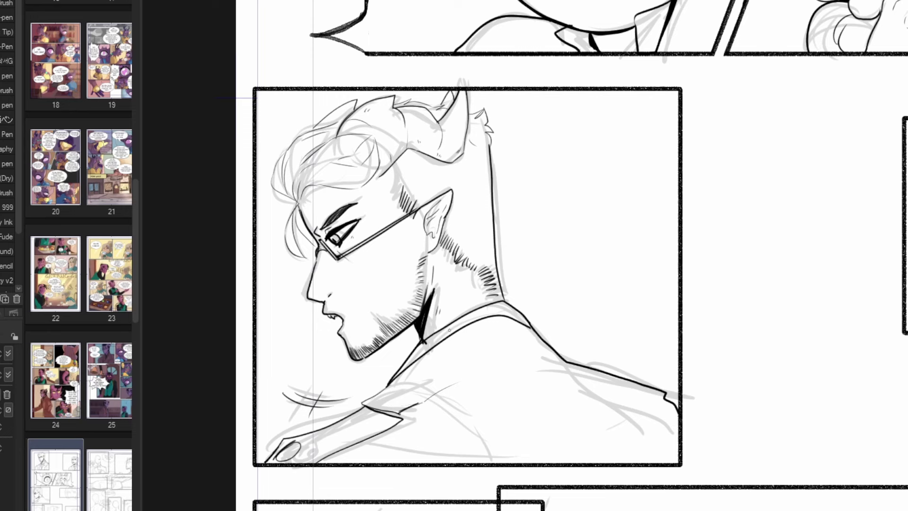
pyautogui.moveTo(589, 365)
pyautogui.mouseDown()
pyautogui.moveTo(675, 395)
pyautogui.moveTo(680, 410)
pyautogui.mouseUp()
pyautogui.moveTo(593, 372); pyautogui.dragTo(655, 455)
pyautogui.moveTo(390, 428); pyautogui.dragTo(489, 464)
pyautogui.moveTo(650, 437); pyautogui.dragTo(607, 462)
pyautogui.moveTo(384, 388); pyautogui.dragTo(565, 362)
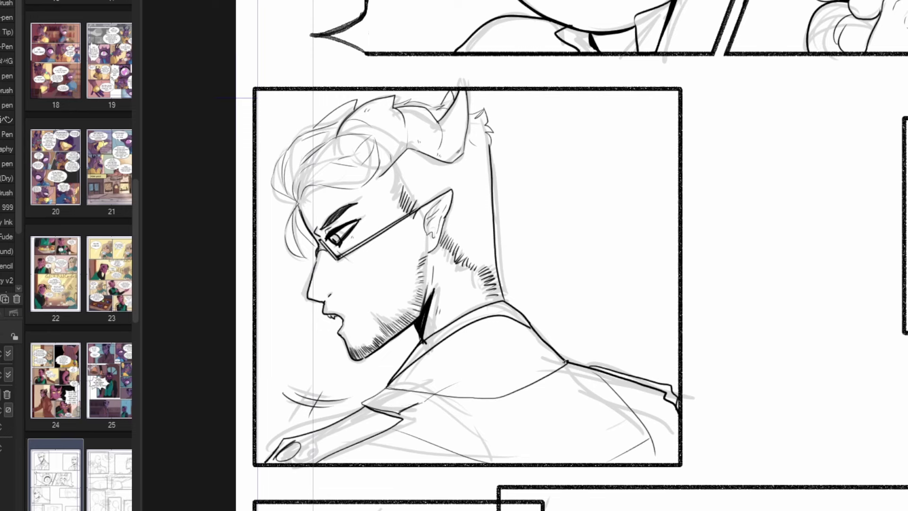
# Refine the outer contour of the front hair curl on the profile character.
pyautogui.scroll(-3, 500, 296)
pyautogui.scroll(4, 473, 279)
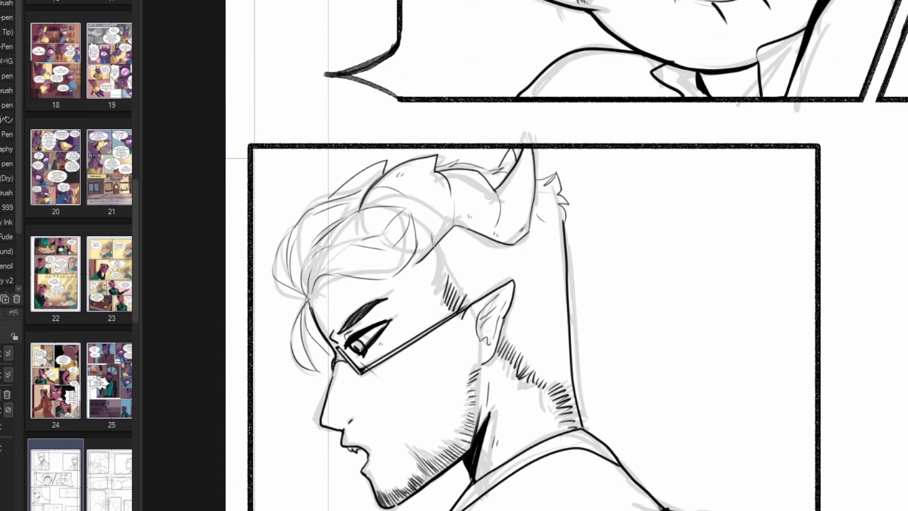
pyautogui.moveTo(309, 301); pyautogui.dragTo(282, 279)
pyautogui.moveTo(289, 265)
pyautogui.mouseDown()
pyautogui.moveTo(299, 231)
pyautogui.moveTo(302, 247)
pyautogui.mouseUp()
# Ink the pointed hair lock at the left temple of the frontal face in the wide panel.
pyautogui.scroll(-3, 581, 298)
pyautogui.moveTo(804, 409)
pyautogui.mouseDown()
pyautogui.moveTo(563, 323)
pyautogui.moveTo(443, 300)
pyautogui.mouseUp()
pyautogui.scroll(-3, 519, 390)
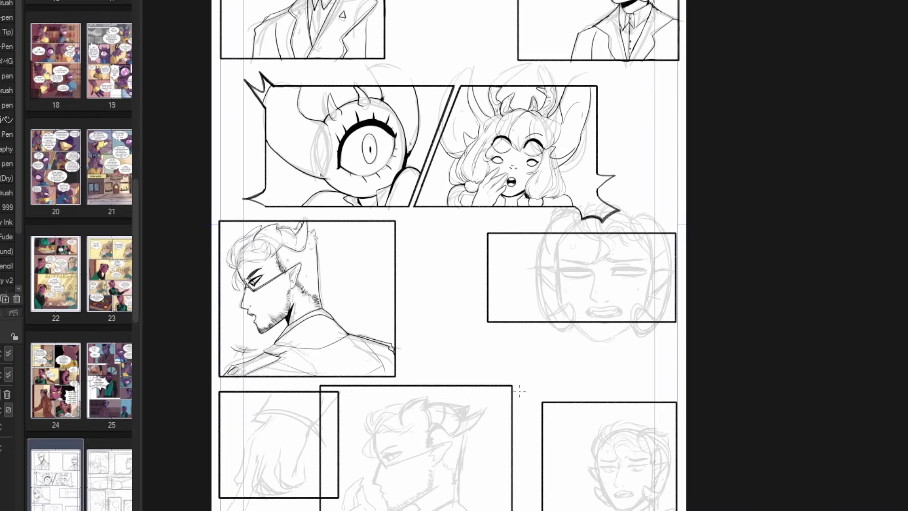
pyautogui.scroll(5, 582, 268)
pyautogui.moveTo(582, 268); pyautogui.dragTo(618, 377)
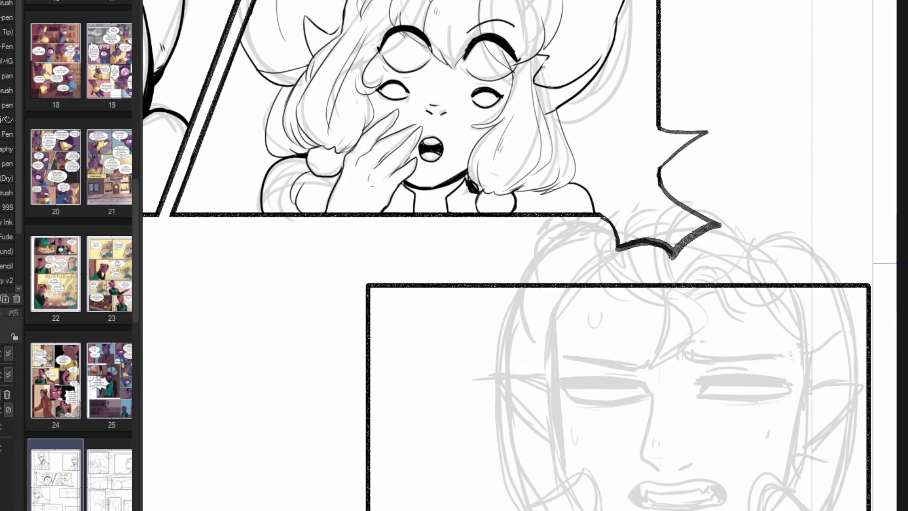
pyautogui.moveTo(543, 67); pyautogui.dragTo(537, 76)
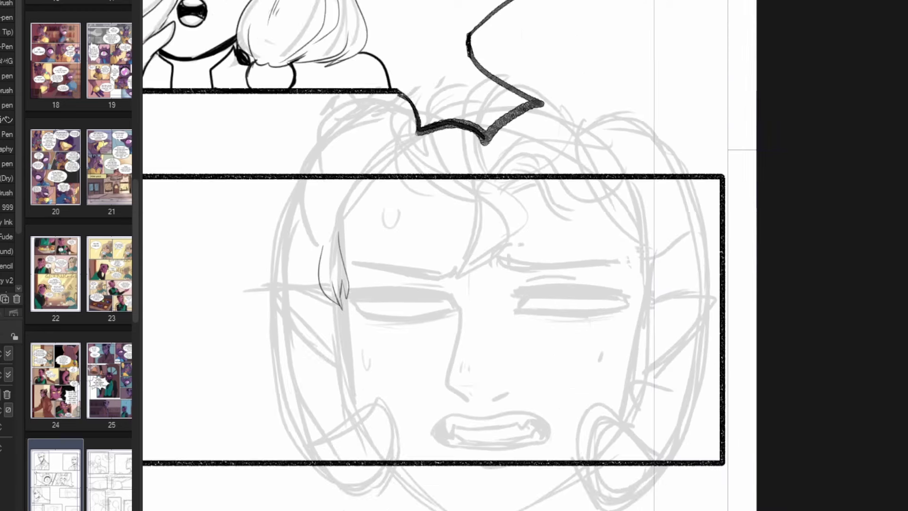
# Ink the frontal face's right-hand eye with a thick upper lash line, lower lid and thin crease lines.
pyautogui.scroll(2, 521, 295)
pyautogui.moveTo(521, 298)
pyautogui.mouseDown()
pyautogui.moveTo(567, 289)
pyautogui.moveTo(646, 301)
pyautogui.mouseUp()
pyautogui.moveTo(524, 290); pyautogui.dragTo(637, 290)
pyautogui.moveTo(529, 294); pyautogui.dragTo(651, 303)
pyautogui.moveTo(639, 298); pyautogui.dragTo(649, 309)
pyautogui.moveTo(521, 297)
pyautogui.mouseDown()
pyautogui.moveTo(533, 290)
pyautogui.moveTo(645, 305)
pyautogui.mouseUp()
pyautogui.moveTo(647, 306); pyautogui.dragTo(594, 318)
pyautogui.moveTo(540, 324); pyautogui.dragTo(620, 323)
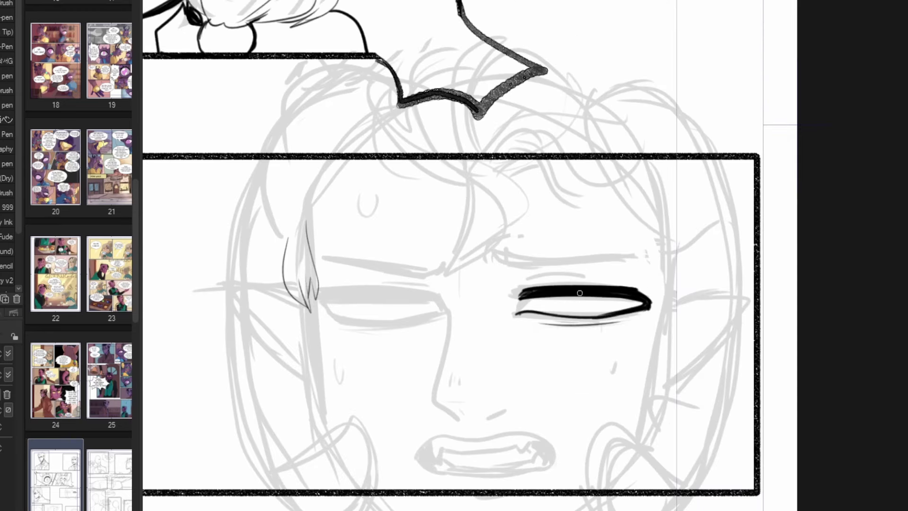
pyautogui.moveTo(530, 283); pyautogui.dragTo(595, 279)
pyautogui.moveTo(518, 312); pyautogui.dragTo(526, 295)
# Ink the nose of the frontal face with its bridge line, tip and nostrils.
pyautogui.moveTo(435, 292)
pyautogui.mouseDown()
pyautogui.moveTo(433, 406)
pyautogui.moveTo(457, 420)
pyautogui.mouseUp()
pyautogui.moveTo(434, 294); pyautogui.dragTo(432, 407)
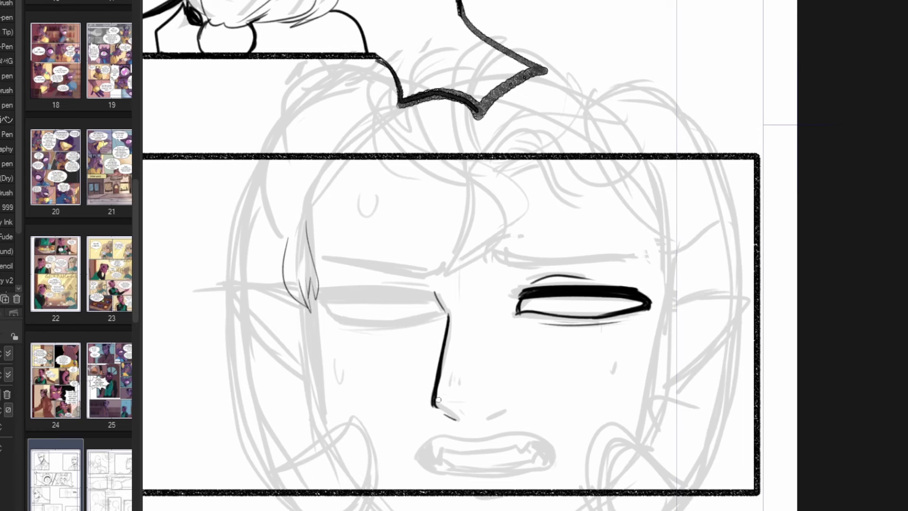
pyautogui.moveTo(494, 419); pyautogui.dragTo(512, 415)
pyautogui.moveTo(442, 404); pyautogui.dragTo(470, 402)
# Ink the right-hand temple lock and pointed ear with its inner details, plus the sweat drop on that cheek.
pyautogui.moveTo(660, 251); pyautogui.dragTo(665, 315)
pyautogui.moveTo(680, 247)
pyautogui.mouseDown()
pyautogui.moveTo(665, 316)
pyautogui.moveTo(742, 295)
pyautogui.mouseUp()
pyautogui.moveTo(741, 294); pyautogui.dragTo(661, 393)
pyautogui.moveTo(721, 305); pyautogui.dragTo(668, 351)
pyautogui.moveTo(668, 350); pyautogui.dragTo(667, 376)
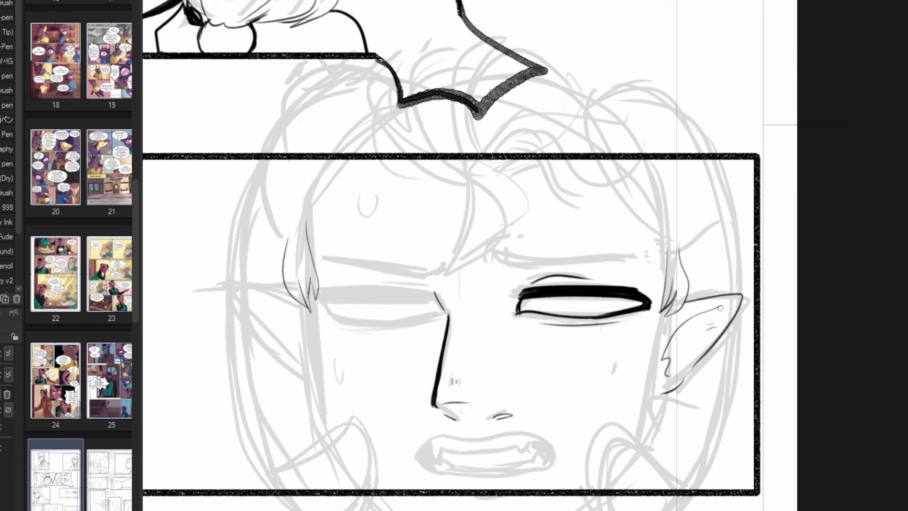
pyautogui.moveTo(687, 336); pyautogui.dragTo(674, 362)
pyautogui.moveTo(613, 363); pyautogui.dragTo(616, 375)
# Ink the left-hand hairline and pointed ear of the frontal face, including the inner ear folds.
pyautogui.moveTo(331, 160)
pyautogui.mouseDown()
pyautogui.moveTo(309, 203)
pyautogui.moveTo(313, 265)
pyautogui.mouseUp()
pyautogui.moveTo(304, 313)
pyautogui.mouseDown()
pyautogui.moveTo(237, 284)
pyautogui.moveTo(299, 378)
pyautogui.mouseUp()
pyautogui.moveTo(257, 300); pyautogui.dragTo(303, 313)
pyautogui.moveTo(298, 334); pyautogui.dragTo(301, 365)
pyautogui.moveTo(268, 326); pyautogui.dragTo(279, 347)
# Ink the thick outer curve of the left-hand horn and the sideburn tufts below the ear.
pyautogui.moveTo(265, 160)
pyautogui.mouseDown()
pyautogui.moveTo(252, 182)
pyautogui.moveTo(284, 492)
pyautogui.mouseUp()
pyautogui.moveTo(266, 160)
pyautogui.mouseDown()
pyautogui.moveTo(249, 183)
pyautogui.moveTo(280, 490)
pyautogui.mouseUp()
pyautogui.moveTo(300, 378); pyautogui.dragTo(320, 439)
pyautogui.moveTo(301, 376); pyautogui.dragTo(345, 417)
pyautogui.moveTo(345, 417); pyautogui.dragTo(330, 426)
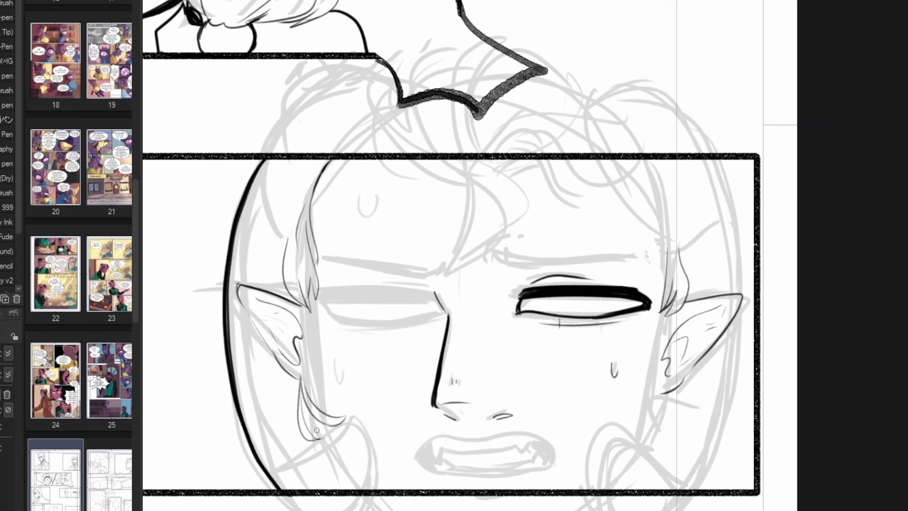
# Ink the inner curve, curled tip and ridge lines of the left-hand horn.
pyautogui.moveTo(301, 212); pyautogui.dragTo(264, 271)
pyautogui.moveTo(255, 334)
pyautogui.mouseDown()
pyautogui.moveTo(292, 462)
pyautogui.moveTo(369, 489)
pyautogui.mouseUp()
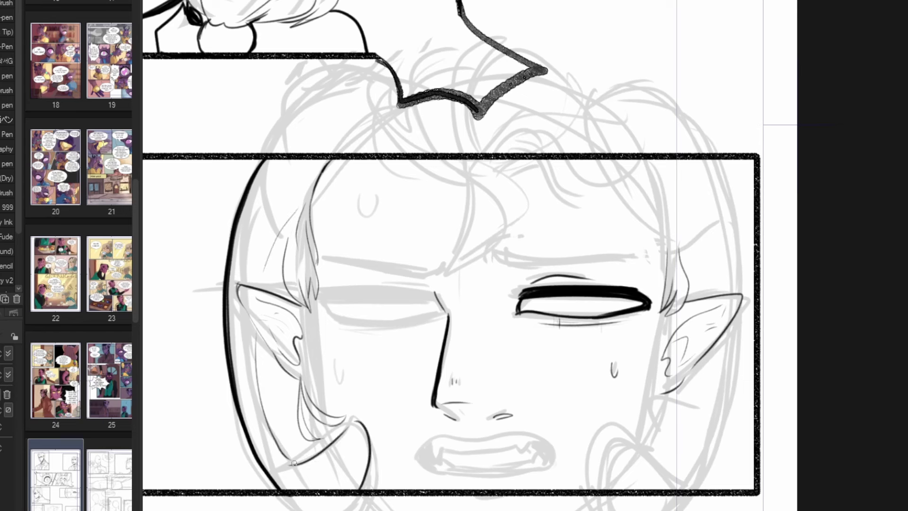
pyautogui.moveTo(237, 389); pyautogui.dragTo(252, 380)
pyautogui.moveTo(260, 387); pyautogui.dragTo(299, 393)
pyautogui.moveTo(254, 182); pyautogui.dragTo(284, 255)
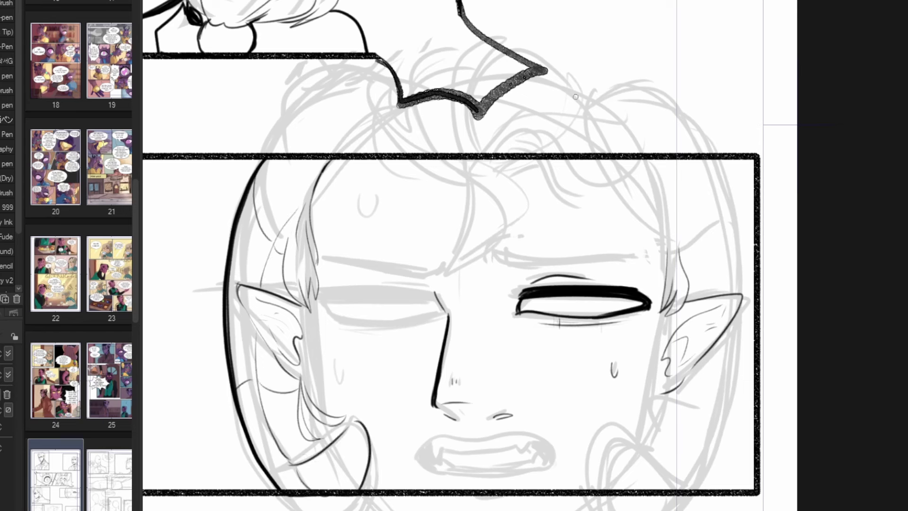
# Ink the forehead sweat drop and the frontal face's fringe and hairline curls below the panel's upper border.
pyautogui.moveTo(364, 219); pyautogui.dragTo(360, 236)
pyautogui.moveTo(466, 162)
pyautogui.mouseDown()
pyautogui.moveTo(479, 187)
pyautogui.moveTo(442, 282)
pyautogui.mouseUp()
pyautogui.moveTo(416, 160); pyautogui.dragTo(466, 172)
pyautogui.moveTo(379, 161)
pyautogui.mouseDown()
pyautogui.moveTo(465, 179)
pyautogui.moveTo(485, 286)
pyautogui.mouseUp()
pyautogui.moveTo(532, 163); pyautogui.dragTo(610, 189)
pyautogui.moveTo(612, 166); pyautogui.dragTo(574, 189)
pyautogui.moveTo(343, 162); pyautogui.dragTo(284, 217)
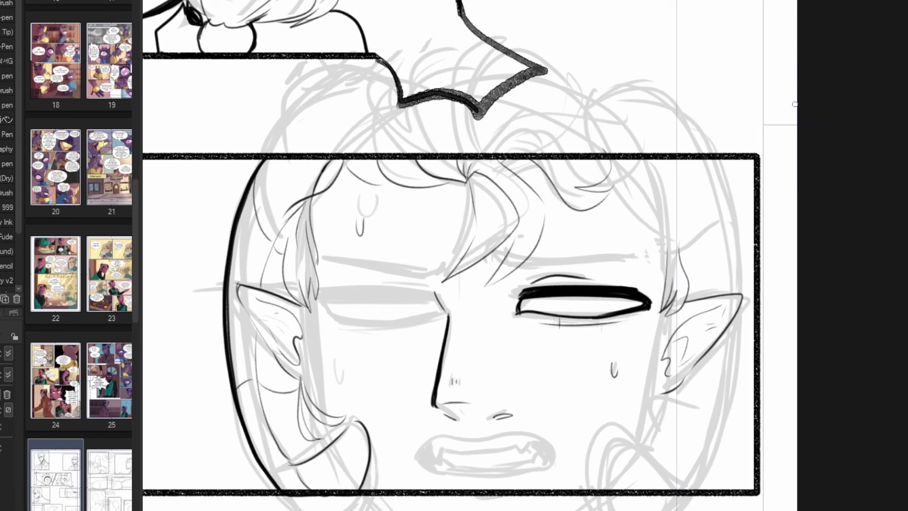
pyautogui.moveTo(607, 161)
pyautogui.mouseDown()
pyautogui.moveTo(675, 213)
pyautogui.moveTo(655, 286)
pyautogui.mouseUp()
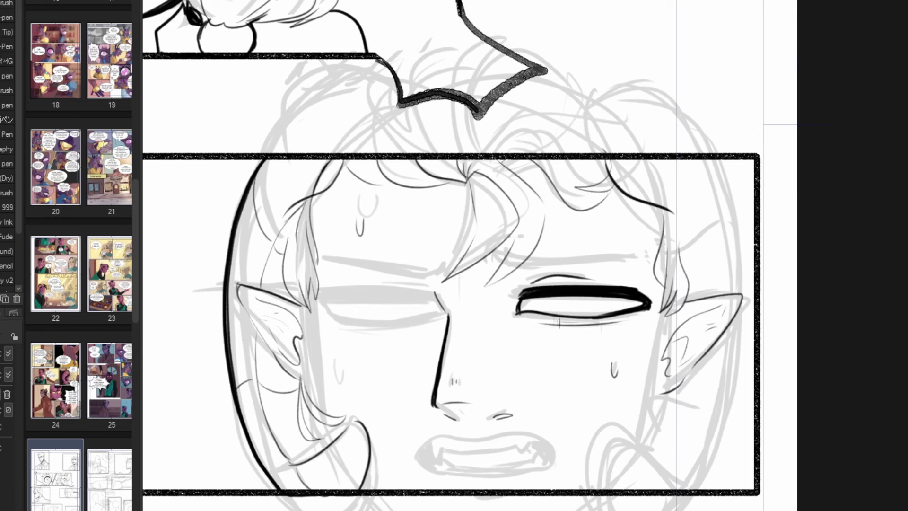
# Ink the right-hand sideburn tufts and the outline and curled tip of the right-hand horn.
pyautogui.moveTo(670, 389); pyautogui.dragTo(630, 435)
pyautogui.moveTo(668, 399); pyautogui.dragTo(637, 410)
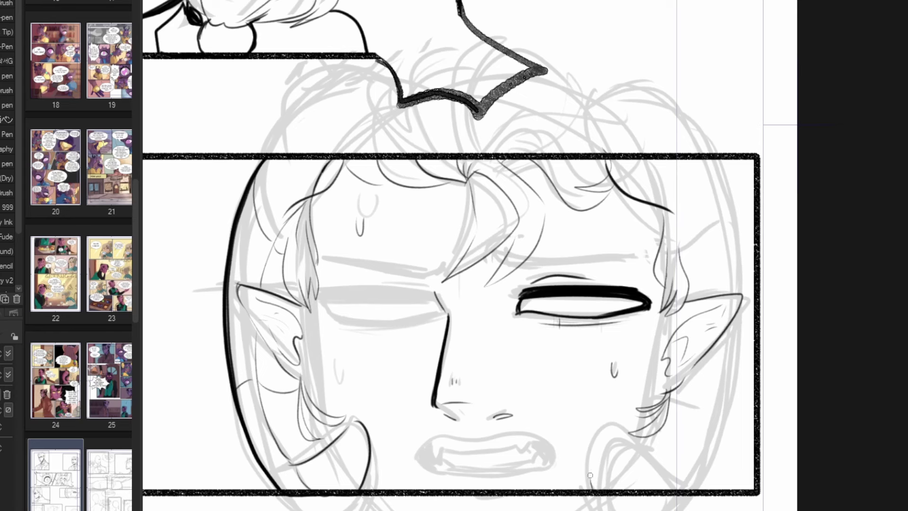
pyautogui.moveTo(590, 475); pyautogui.dragTo(695, 454)
pyautogui.moveTo(709, 159)
pyautogui.mouseDown()
pyautogui.moveTo(725, 437)
pyautogui.moveTo(693, 483)
pyautogui.mouseUp()
pyautogui.moveTo(658, 431); pyautogui.dragTo(636, 453)
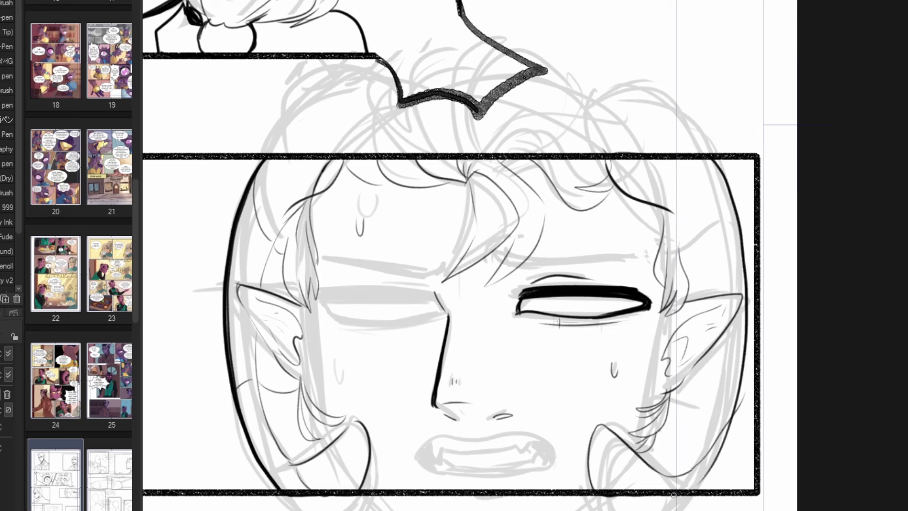
# Thicken the right-hand horn's lower edge and add its inner curve, ridge lines and nearby hair strand.
pyautogui.moveTo(734, 410)
pyautogui.mouseDown()
pyautogui.moveTo(692, 490)
pyautogui.moveTo(594, 488)
pyautogui.mouseUp()
pyautogui.moveTo(665, 418); pyautogui.dragTo(728, 417)
pyautogui.moveTo(670, 211)
pyautogui.mouseDown()
pyautogui.moveTo(740, 260)
pyautogui.moveTo(683, 264)
pyautogui.mouseUp()
pyautogui.moveTo(691, 284); pyautogui.dragTo(730, 259)
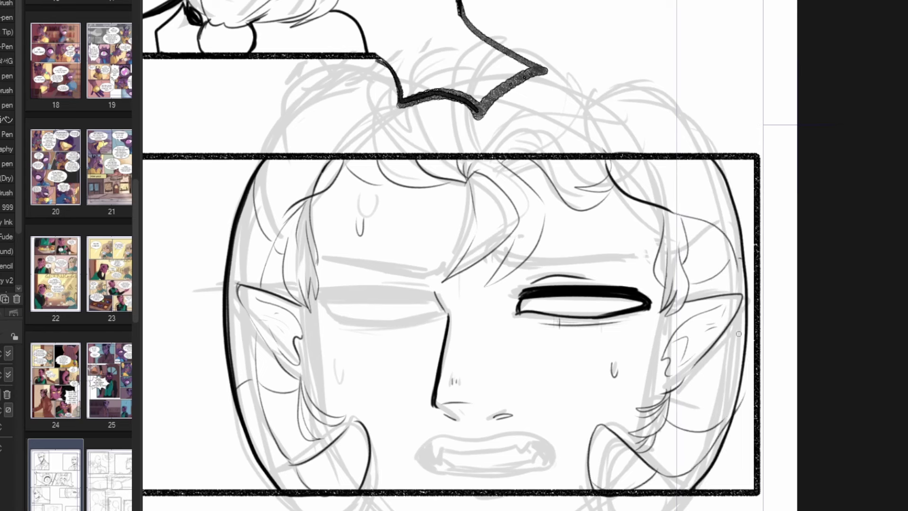
pyautogui.moveTo(693, 368); pyautogui.dragTo(736, 356)
pyautogui.moveTo(724, 422); pyautogui.dragTo(739, 354)
pyautogui.moveTo(679, 162); pyautogui.dragTo(666, 207)
# Ink the open mouth with fangs and filled dark corners, plus the left-hand eye's thick upper lash line.
pyautogui.moveTo(415, 458)
pyautogui.mouseDown()
pyautogui.moveTo(535, 440)
pyautogui.moveTo(553, 459)
pyautogui.mouseUp()
pyautogui.moveTo(416, 460)
pyautogui.mouseDown()
pyautogui.moveTo(446, 477)
pyautogui.moveTo(553, 459)
pyautogui.mouseUp()
pyautogui.moveTo(434, 303); pyautogui.dragTo(315, 301)
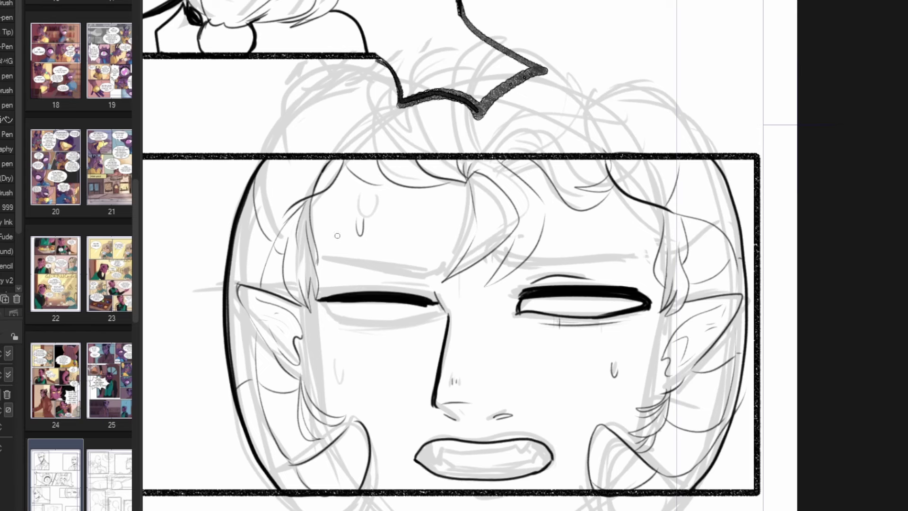
pyautogui.moveTo(428, 445)
pyautogui.mouseDown()
pyautogui.moveTo(470, 453)
pyautogui.moveTo(533, 444)
pyautogui.mouseUp()
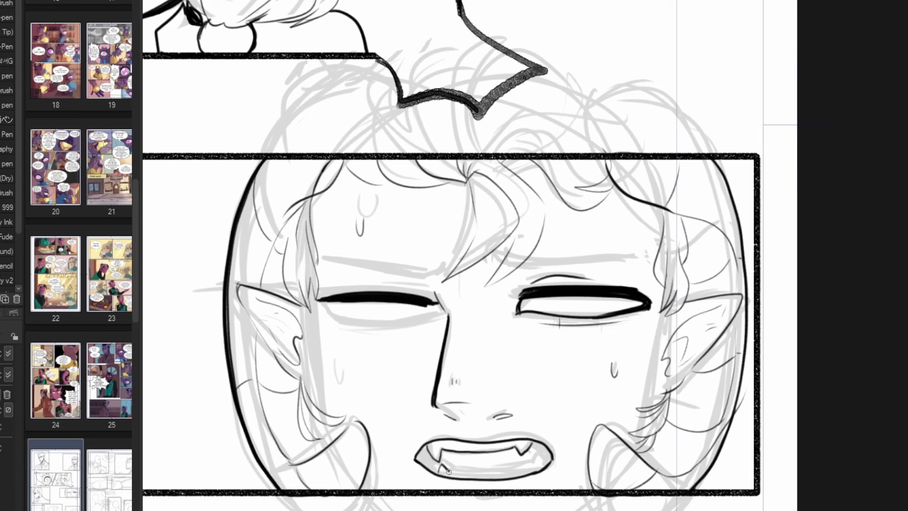
pyautogui.moveTo(449, 471); pyautogui.dragTo(547, 457)
pyautogui.moveTo(418, 452)
pyautogui.mouseDown()
pyautogui.moveTo(430, 467)
pyautogui.moveTo(434, 462)
pyautogui.mouseUp()
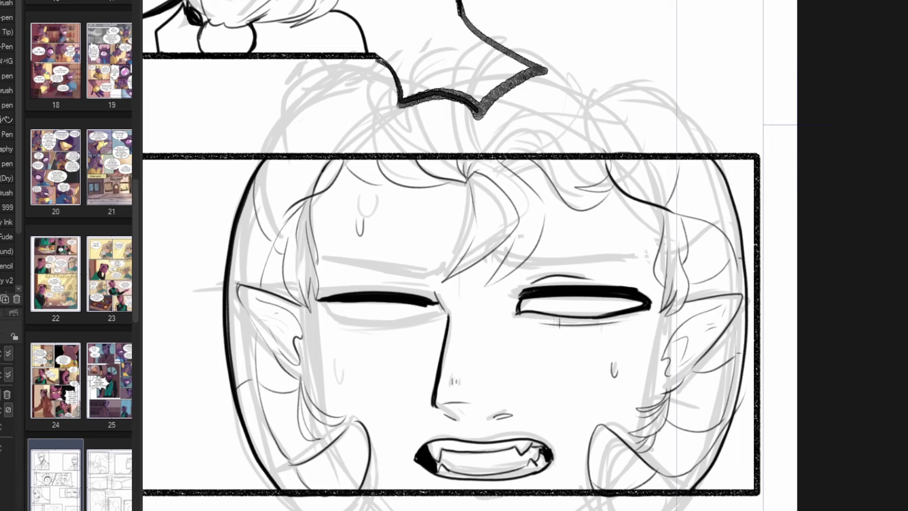
# Complete the left-hand eye with its inner corner, lower lid and thin under-eye line.
pyautogui.scroll(-4, 586, 426)
pyautogui.moveTo(379, 504)
pyautogui.mouseDown()
pyautogui.moveTo(757, 10)
pyautogui.moveTo(685, 267)
pyautogui.mouseUp()
pyautogui.moveTo(521, 4); pyautogui.dragTo(509, 103)
pyautogui.moveTo(795, 183)
pyautogui.mouseDown()
pyautogui.moveTo(635, 84)
pyautogui.moveTo(562, 120)
pyautogui.mouseUp()
pyautogui.scroll(4, 563, 120)
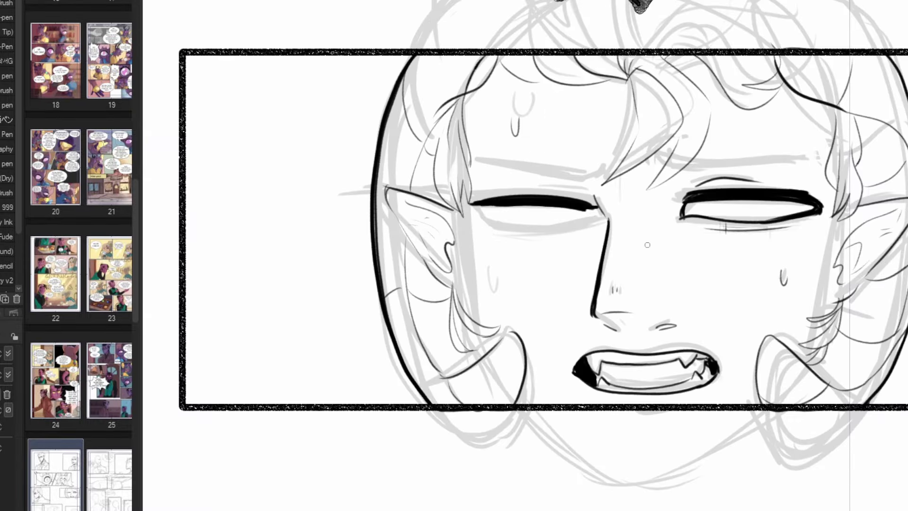
pyautogui.moveTo(583, 210); pyautogui.dragTo(597, 213)
pyautogui.moveTo(474, 204)
pyautogui.mouseDown()
pyautogui.moveTo(483, 219)
pyautogui.moveTo(593, 221)
pyautogui.mouseUp()
pyautogui.moveTo(492, 228); pyautogui.dragTo(574, 230)
# Ink both thick furrowed eyebrows and the small crease marks at their inner ends.
pyautogui.moveTo(478, 159)
pyautogui.mouseDown()
pyautogui.moveTo(598, 174)
pyautogui.moveTo(538, 170)
pyautogui.moveTo(586, 177)
pyautogui.mouseUp()
pyautogui.moveTo(496, 158); pyautogui.dragTo(603, 173)
pyautogui.moveTo(807, 159)
pyautogui.mouseDown()
pyautogui.moveTo(687, 171)
pyautogui.moveTo(662, 153)
pyautogui.mouseUp()
pyautogui.moveTo(792, 161); pyautogui.dragTo(674, 162)
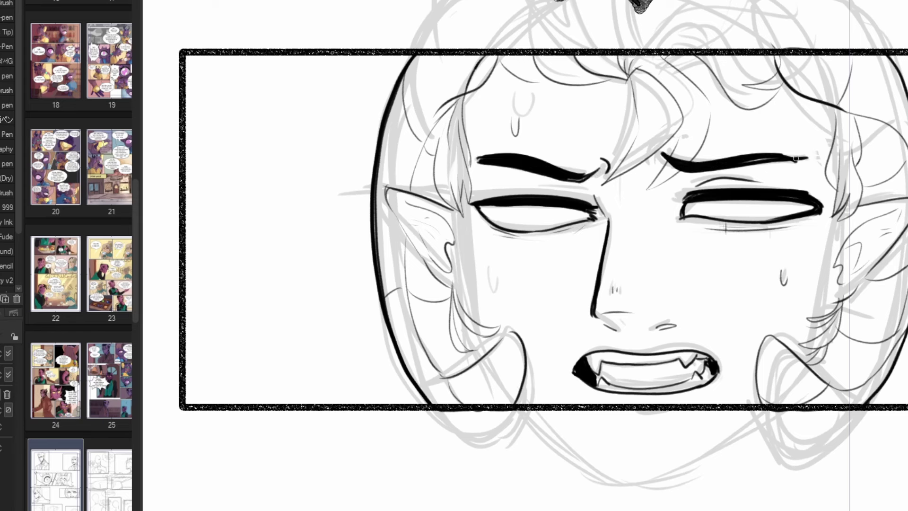
pyautogui.moveTo(752, 160); pyautogui.dragTo(808, 161)
pyautogui.moveTo(662, 146); pyautogui.dragTo(656, 157)
# Fill the dark shadows beside the horn tip and below both ears, and ink the left cheek's sweat drop.
pyautogui.moveTo(521, 394)
pyautogui.mouseDown()
pyautogui.moveTo(518, 406)
pyautogui.moveTo(864, 405)
pyautogui.mouseUp()
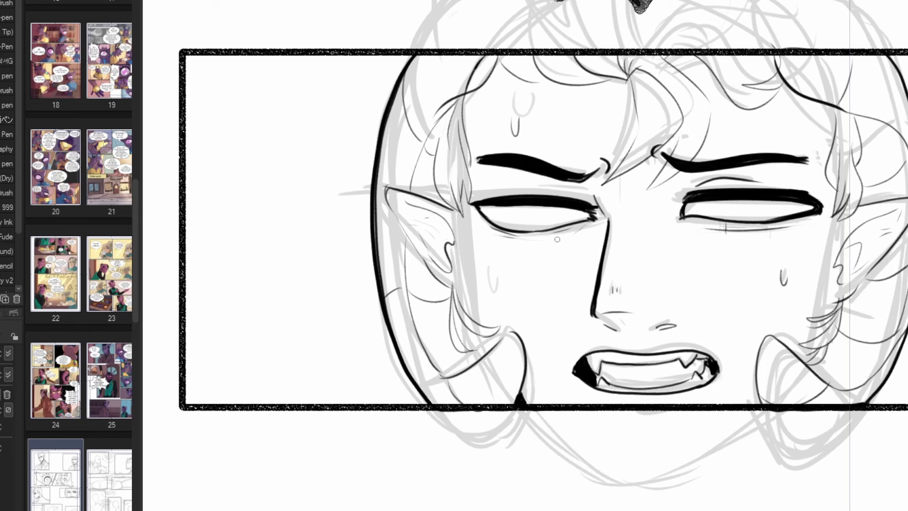
pyautogui.moveTo(487, 270); pyautogui.dragTo(495, 286)
pyautogui.moveTo(455, 270); pyautogui.dragTo(461, 300)
pyautogui.moveTo(450, 209); pyautogui.dragTo(461, 218)
pyautogui.moveTo(457, 272); pyautogui.dragTo(464, 309)
pyautogui.moveTo(835, 305); pyautogui.dragTo(822, 327)
pyautogui.moveTo(831, 304); pyautogui.dragTo(807, 335)
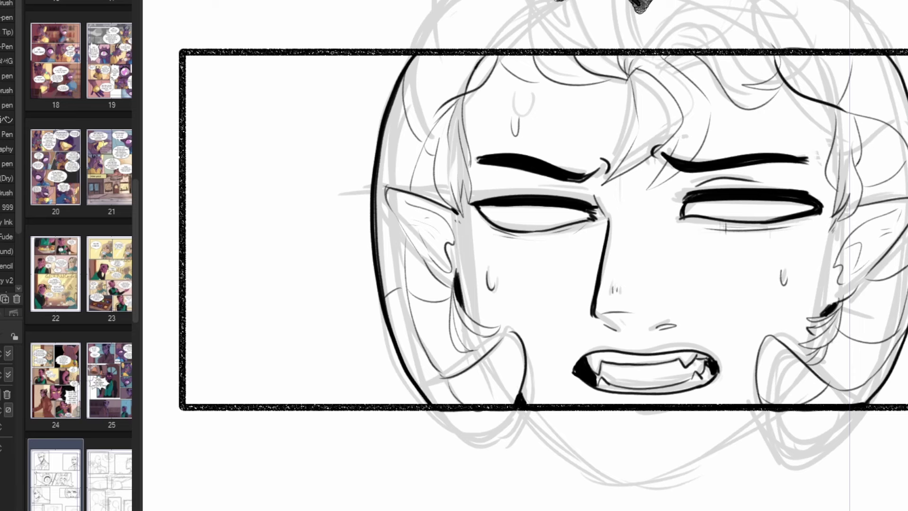
# Erase the stray line along the right-hand horn's outer edge and touch up the inking there.
pyautogui.scroll(-2, 612, 146)
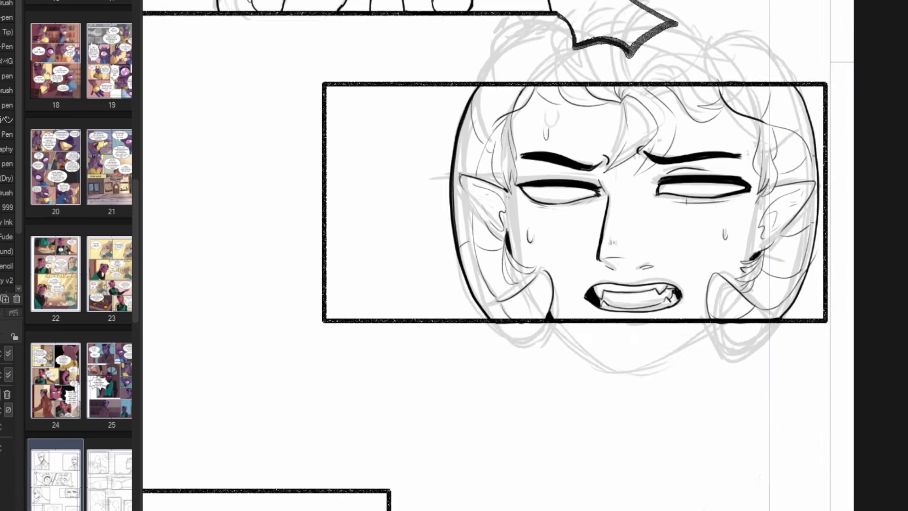
pyautogui.scroll(3, 851, 238)
pyautogui.moveTo(765, 2)
pyautogui.mouseDown()
pyautogui.moveTo(779, 285)
pyautogui.moveTo(729, 369)
pyautogui.mouseUp()
pyautogui.press('e')
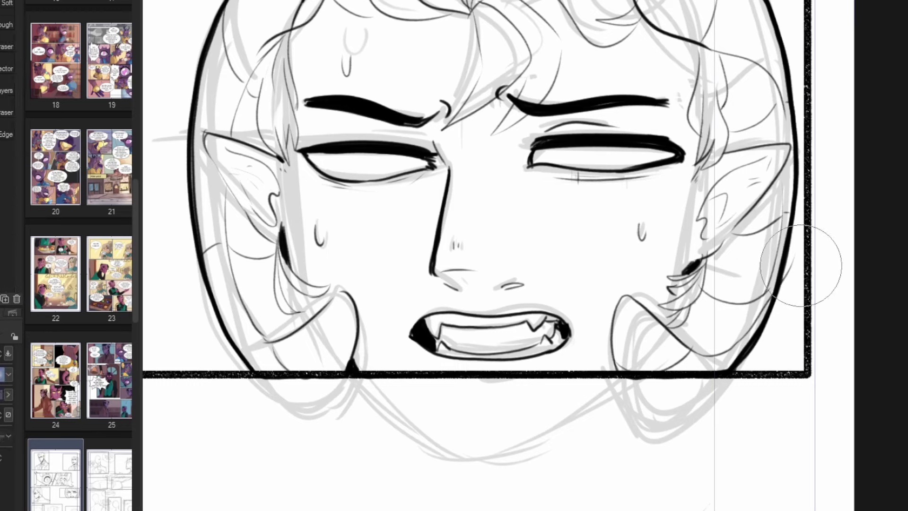
pyautogui.click(801, 266)
pyautogui.press('p')
pyautogui.moveTo(789, 245); pyautogui.dragTo(778, 287)
pyautogui.click(763, 270)
pyautogui.scroll(-2, 586, 232)
pyautogui.press('m')
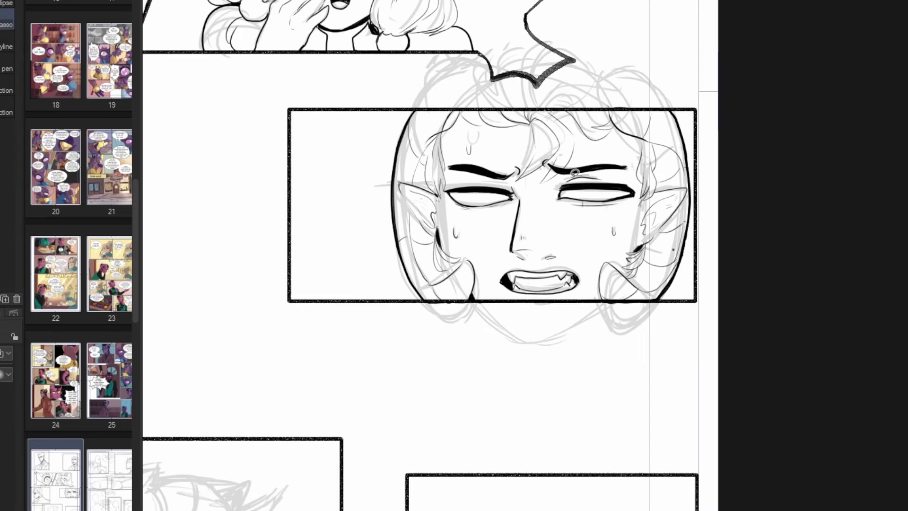
# Select the right-hand eye in the close-up face and transform it slightly smaller and closer to the nose.
pyautogui.moveTo(582, 176); pyautogui.dragTo(574, 175)
pyautogui.hotkey('ctrl', 't')
pyautogui.moveTo(621, 207); pyautogui.dragTo(633, 219)
pyautogui.press('Return')
pyautogui.hotkey('ctrl', 'd')
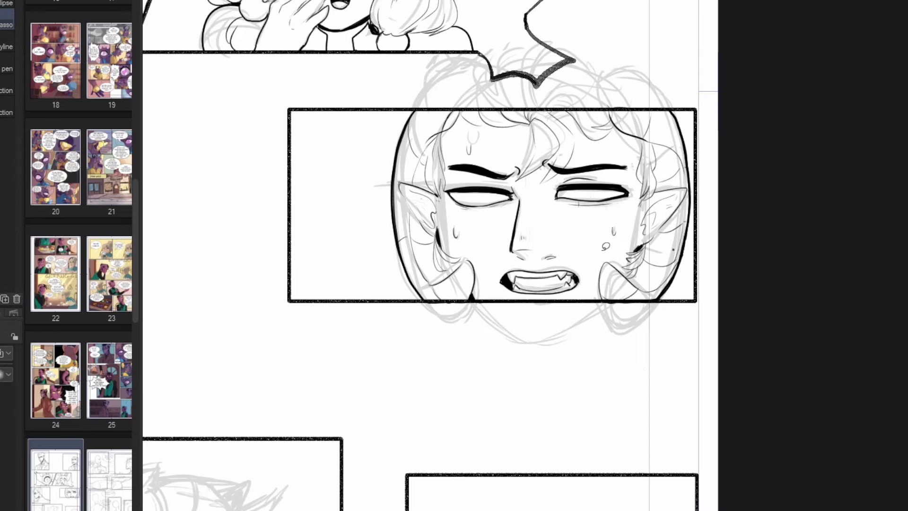
# Erase the inked eyes and eyebrows from the close-up face, leaving only the grey sketch beneath.
pyautogui.scroll(-3, 414, 178)
pyautogui.moveTo(413, 259); pyautogui.dragTo(701, 132)
pyautogui.scroll(3, 806, 40)
pyautogui.scroll(3, 838, 63)
pyautogui.press('e')
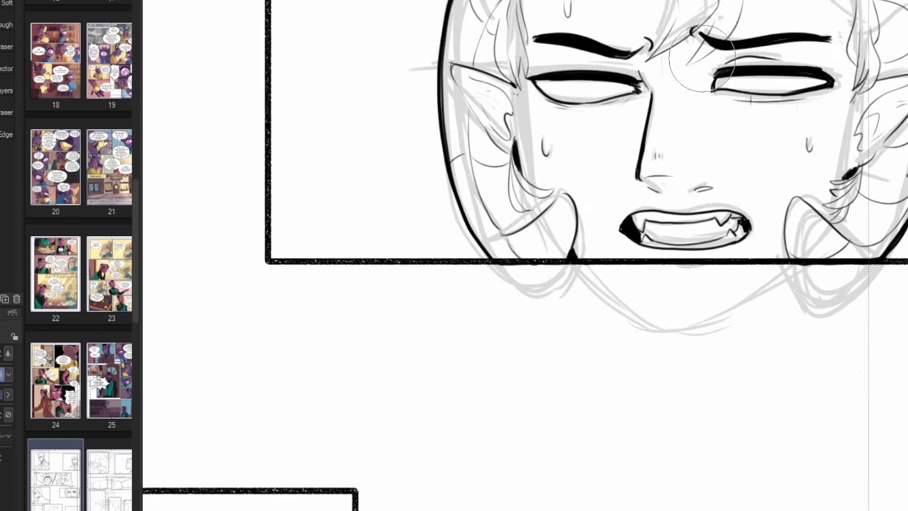
pyautogui.moveTo(699, 58)
pyautogui.mouseDown()
pyautogui.moveTo(710, 63)
pyautogui.moveTo(705, 55)
pyautogui.mouseUp()
pyautogui.moveTo(578, 31)
pyautogui.mouseDown()
pyautogui.moveTo(604, 91)
pyautogui.moveTo(556, 83)
pyautogui.mouseUp()
# Ink a wider, rounder right-hand eye with a thick furrowed eyebrow above it.
pyautogui.press('p')
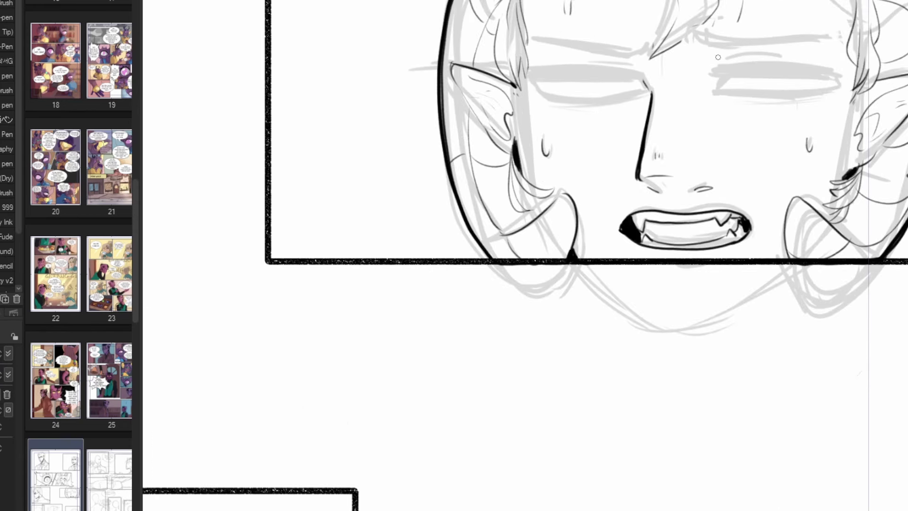
pyautogui.moveTo(716, 56); pyautogui.dragTo(833, 66)
pyautogui.moveTo(731, 89); pyautogui.dragTo(806, 87)
pyautogui.moveTo(718, 56); pyautogui.dragTo(729, 88)
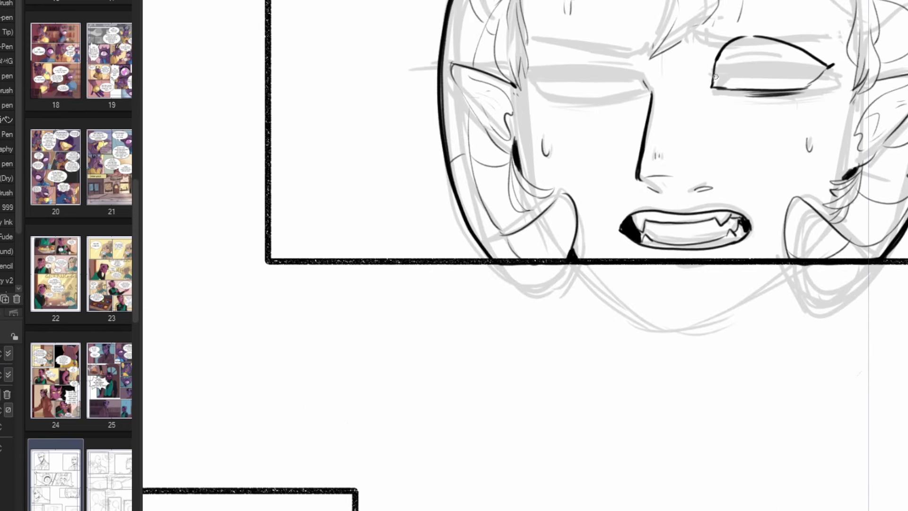
pyautogui.moveTo(698, 16); pyautogui.dragTo(814, 19)
pyautogui.moveTo(736, 16); pyautogui.dragTo(828, 21)
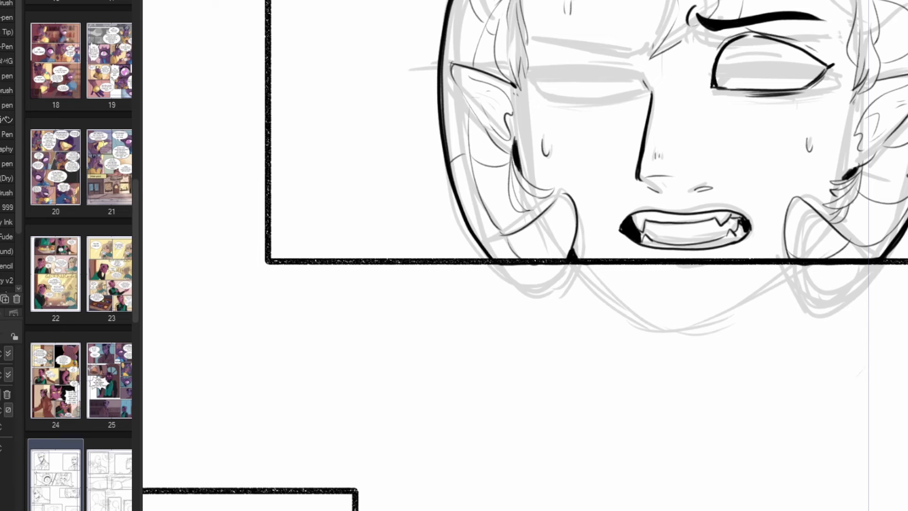
# Duplicate the new eye and eyebrow, mirror the copy and place it on the left-hand side of the face.
pyautogui.press('m')
pyautogui.moveTo(691, 9)
pyautogui.mouseDown()
pyautogui.moveTo(843, 70)
pyautogui.moveTo(838, 21)
pyautogui.mouseUp()
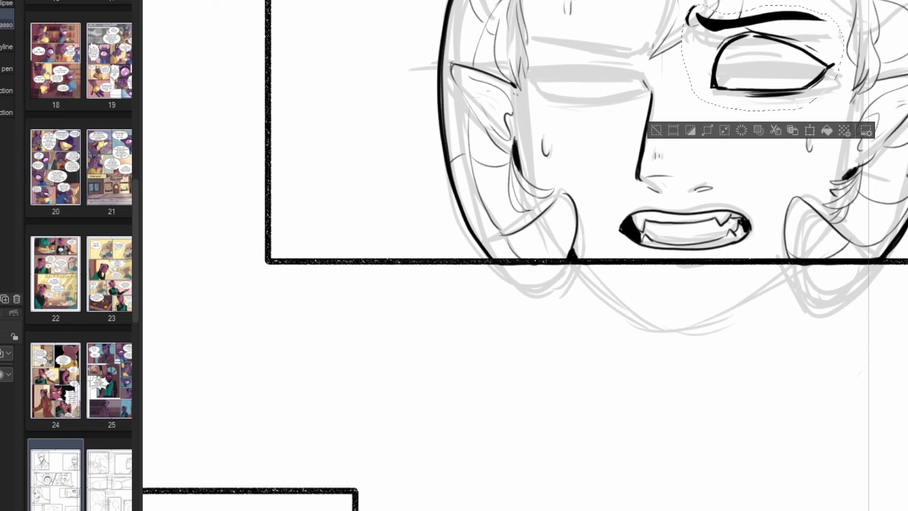
pyautogui.hotkey('ctrl', 'c')
pyautogui.hotkey('ctrl', 'v')
pyautogui.hotkey('ctrl', 't')
pyautogui.moveTo(788, 107); pyautogui.dragTo(623, 119)
pyautogui.moveTo(581, 95)
pyautogui.mouseDown()
pyautogui.moveTo(577, 88)
pyautogui.moveTo(547, 116)
pyautogui.moveTo(646, 99)
pyautogui.moveTo(549, 90)
pyautogui.mouseUp()
pyautogui.click(568, 136)
pyautogui.hotkey('ctrl', '-')
pyautogui.hotkey('ctrl', '-')
pyautogui.click(469, 246)
pyautogui.click(675, 185)
pyautogui.click(605, 184)
# Select the right-hand eye and eyebrow and adjust their size and placement to balance the mirrored pair.
pyautogui.moveTo(641, 93); pyautogui.dragTo(711, 96)
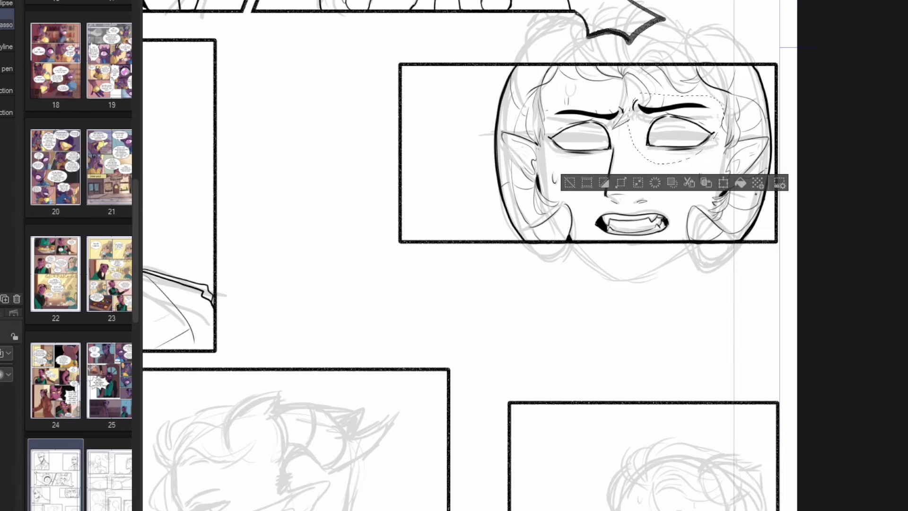
pyautogui.click(724, 183)
pyautogui.click(650, 185)
pyautogui.hotkey('ctrl', 'd')
# Clean up the right-hand brow's inner end and the forehead hair lock, and blacken the mouth's right-hand corner.
pyautogui.moveTo(629, 94)
pyautogui.mouseDown()
pyautogui.moveTo(636, 100)
pyautogui.moveTo(623, 105)
pyautogui.mouseUp()
pyautogui.press('e')
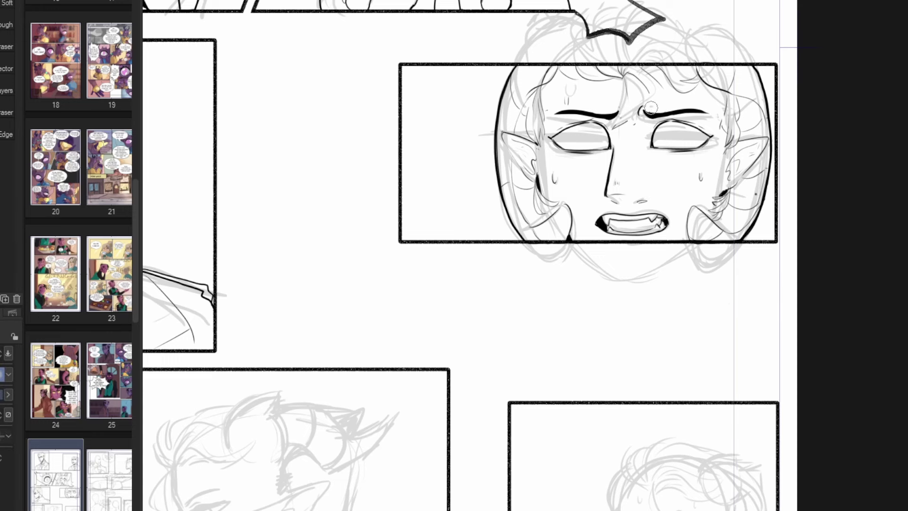
pyautogui.press('p')
pyautogui.moveTo(651, 110); pyautogui.dragTo(642, 116)
pyautogui.moveTo(626, 92); pyautogui.dragTo(615, 126)
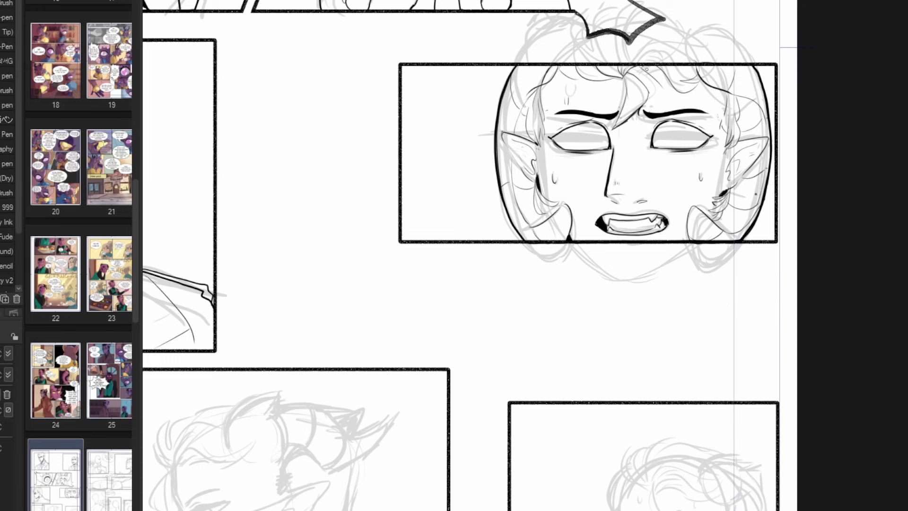
pyautogui.scroll(3, 608, 165)
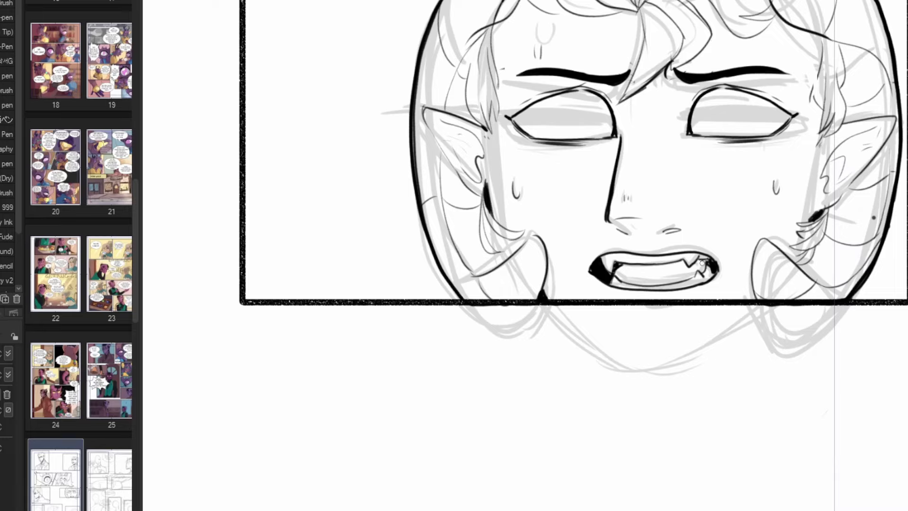
pyautogui.press('e')
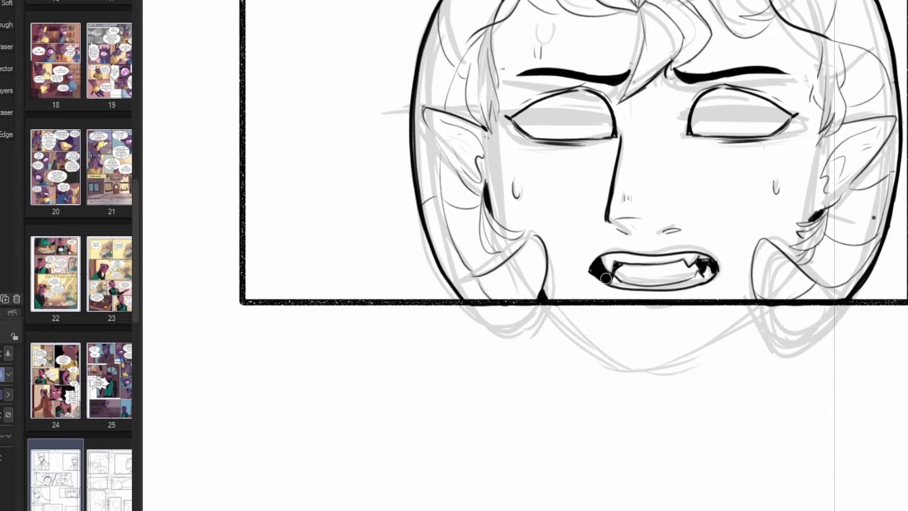
# Touch up the suited character's pointed ear in the upper panel and add a sweat drop on the left-hand cheek.
pyautogui.scroll(-3, 552, 199)
pyautogui.moveTo(544, 182); pyautogui.dragTo(768, 508)
pyautogui.moveTo(710, 137); pyautogui.dragTo(584, 347)
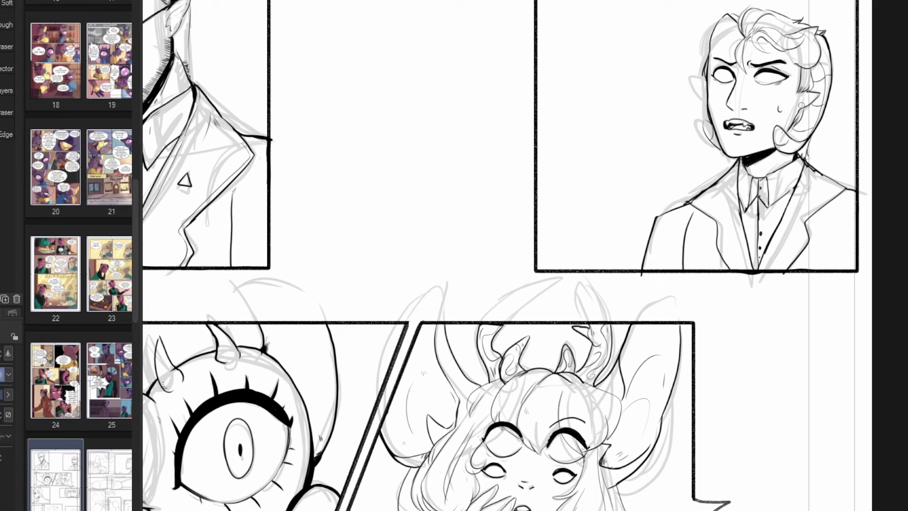
pyautogui.press('p')
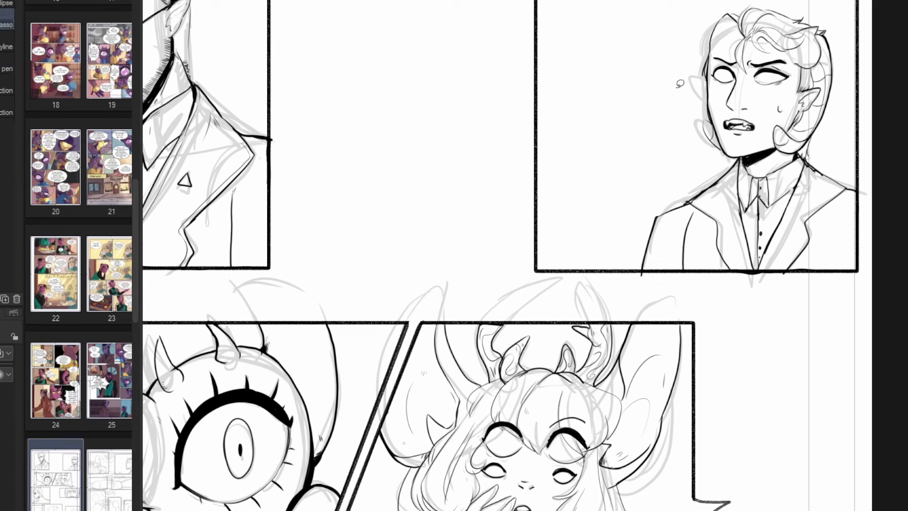
pyautogui.press('e')
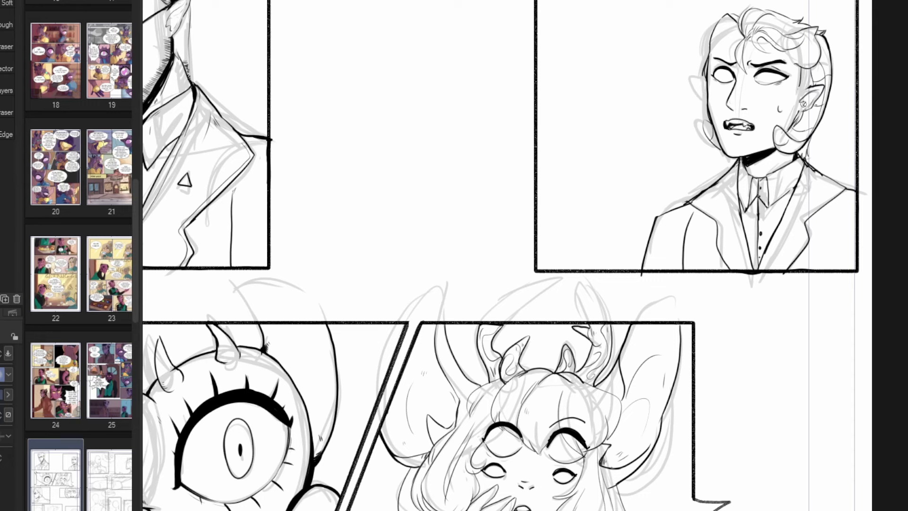
pyautogui.press('p')
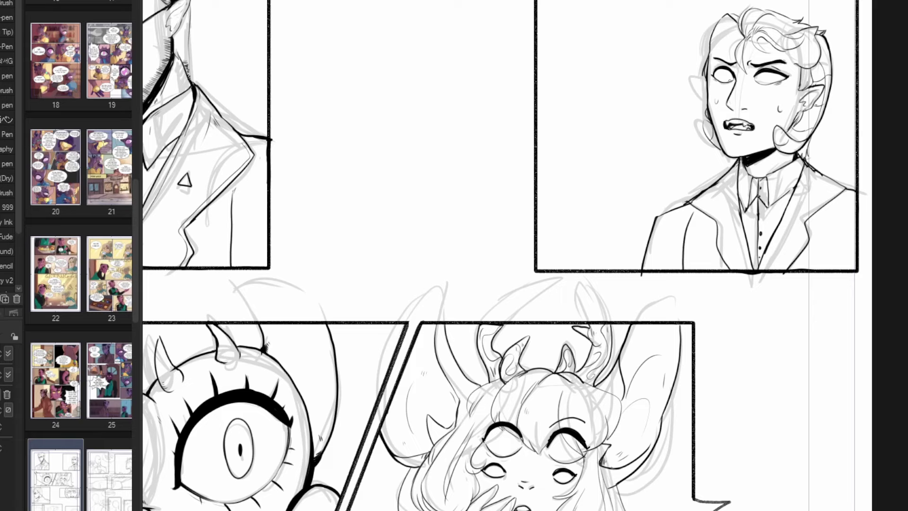
# Review the page's other panels, browse the page thumbnails, open page 27 and return to page 26.
pyautogui.moveTo(426, 402)
pyautogui.mouseDown()
pyautogui.moveTo(464, 219)
pyautogui.moveTo(691, 151)
pyautogui.mouseUp()
pyautogui.moveTo(518, 291); pyautogui.dragTo(492, 311)
pyautogui.press('g')
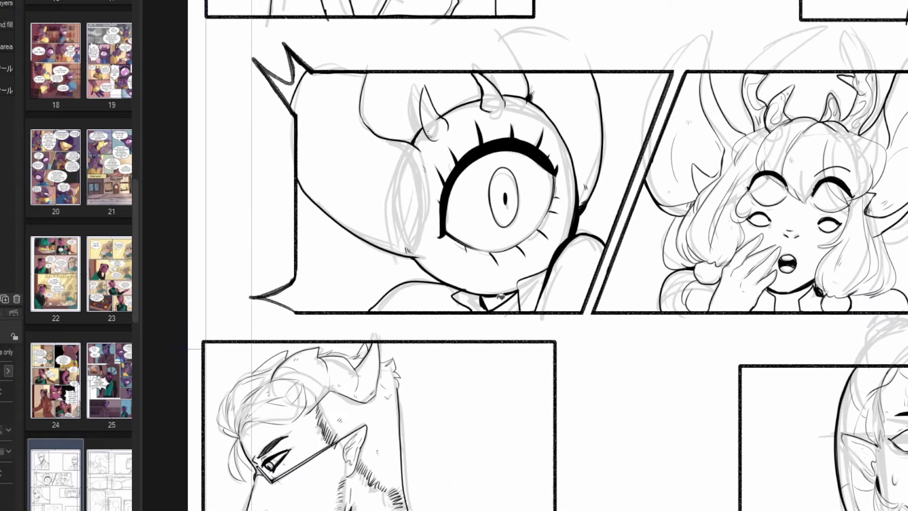
pyautogui.scroll(-3, 520, 194)
pyautogui.moveTo(578, 378)
pyautogui.mouseDown()
pyautogui.moveTo(596, 286)
pyautogui.moveTo(718, 158)
pyautogui.mouseUp()
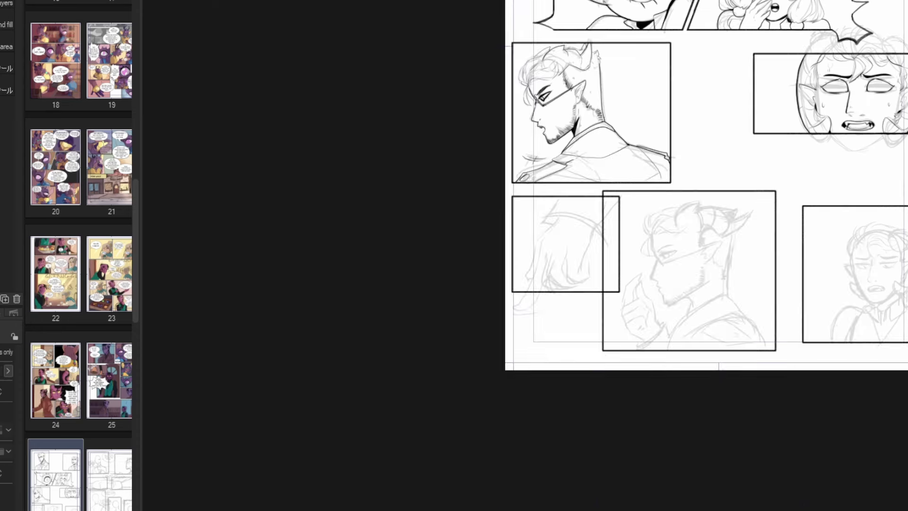
pyautogui.moveTo(137, 228); pyautogui.dragTo(143, 31)
pyautogui.scroll(-12, 137, 340)
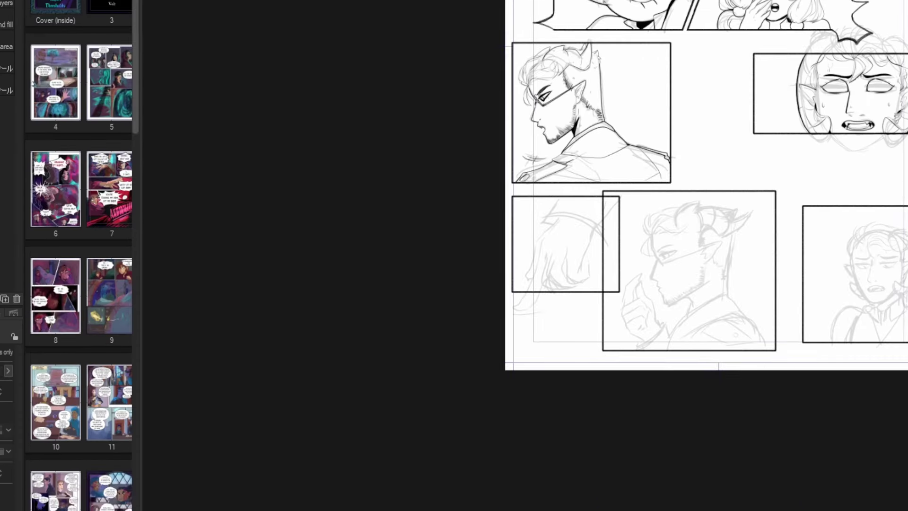
pyautogui.doubleClick(118, 352)
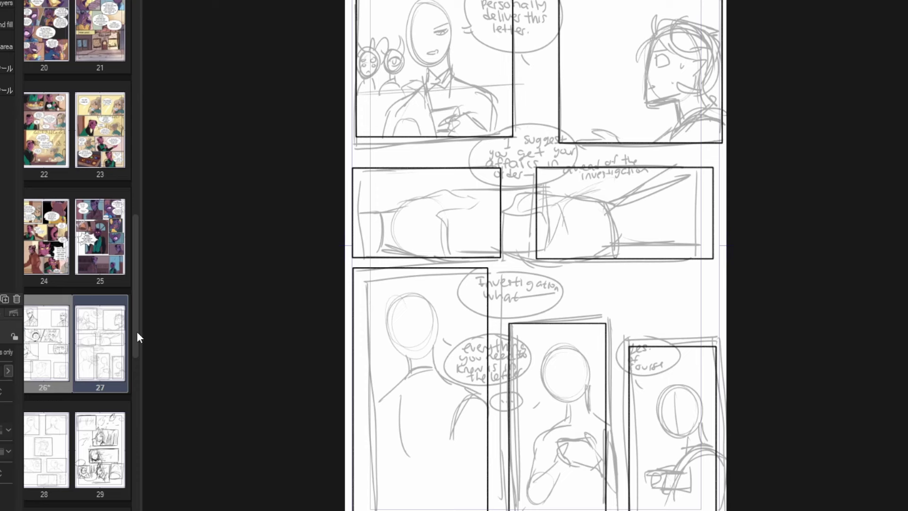
pyautogui.scroll(-8, 135, 350)
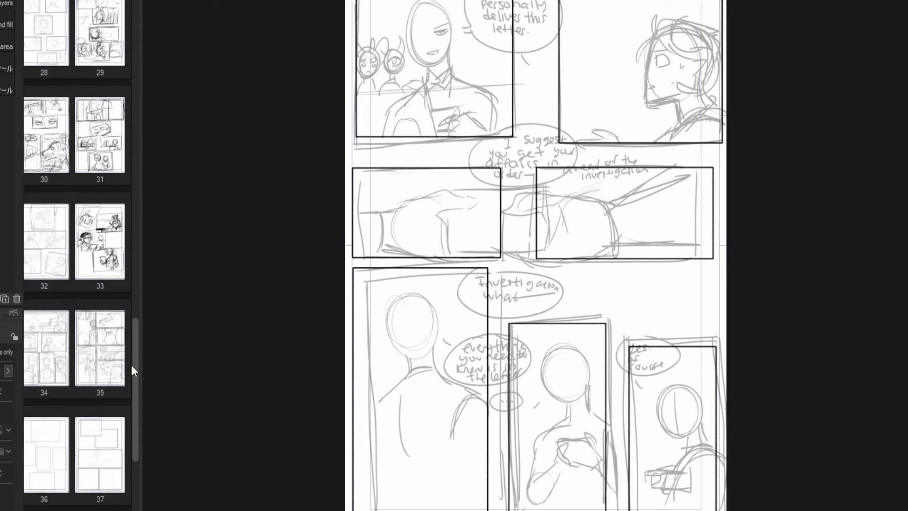
pyautogui.moveTo(131, 365); pyautogui.dragTo(134, 304)
pyautogui.doubleClick(39, 186)
# Ink the sleeve and cuff in the hand panel and fill the dark gaps beneath both cuff corners.
pyautogui.scroll(6, 607, 302)
pyautogui.press('p')
pyautogui.moveTo(340, 237)
pyautogui.mouseDown()
pyautogui.moveTo(485, 284)
pyautogui.moveTo(531, 184)
pyautogui.moveTo(468, 183)
pyautogui.moveTo(530, 183)
pyautogui.mouseUp()
pyautogui.moveTo(340, 238); pyautogui.dragTo(367, 244)
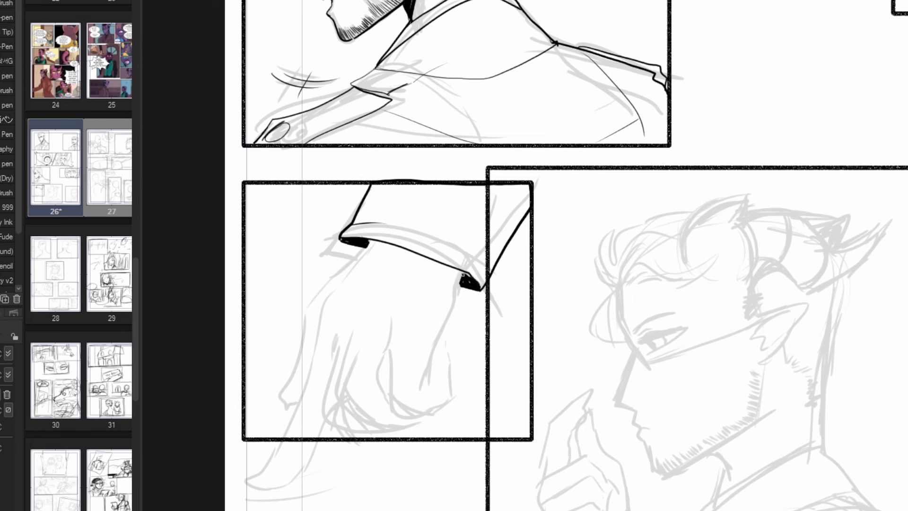
pyautogui.moveTo(341, 240); pyautogui.dragTo(366, 245)
# Ink the pointing hand with its thumb, extended index finger, knuckle lines and curled fingers.
pyautogui.moveTo(333, 293)
pyautogui.mouseDown()
pyautogui.moveTo(265, 468)
pyautogui.moveTo(313, 440)
pyautogui.mouseUp()
pyautogui.moveTo(355, 261); pyautogui.dragTo(287, 409)
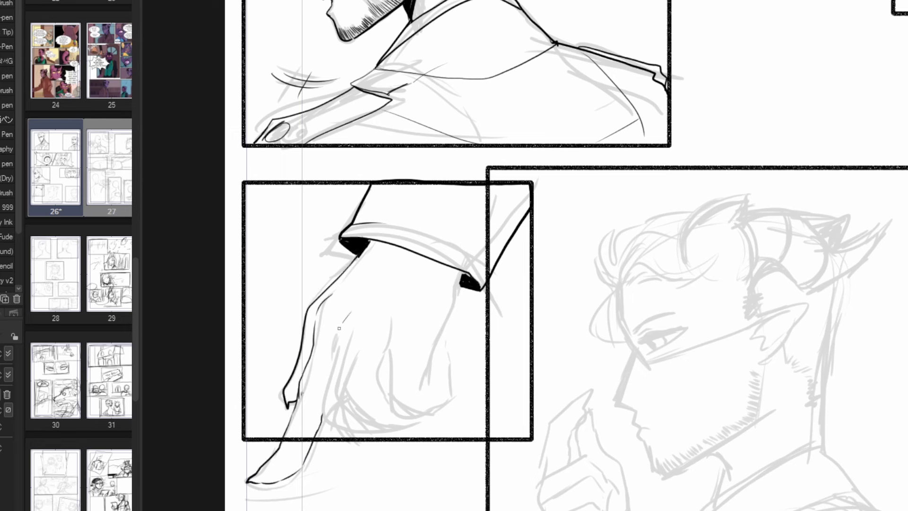
pyautogui.moveTo(340, 328); pyautogui.dragTo(349, 427)
pyautogui.moveTo(373, 342); pyautogui.dragTo(367, 412)
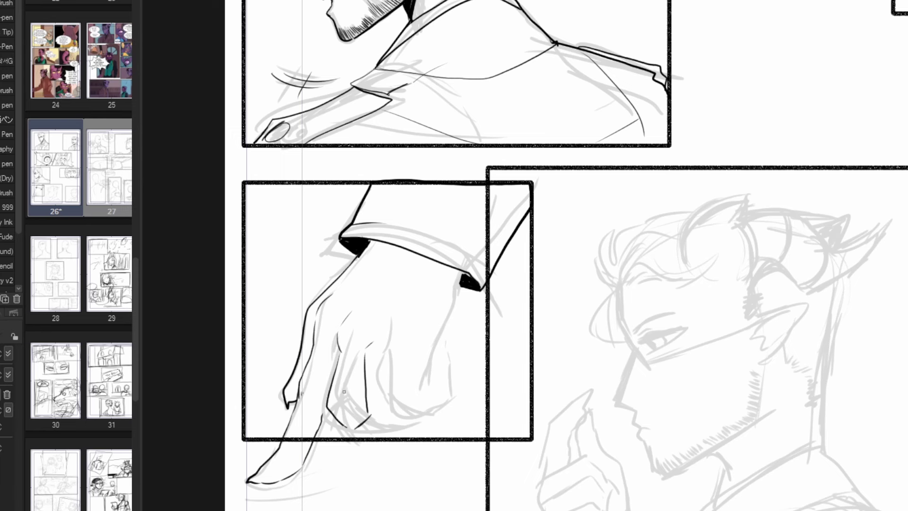
pyautogui.moveTo(391, 350); pyautogui.dragTo(411, 413)
pyautogui.moveTo(455, 288); pyautogui.dragTo(428, 368)
pyautogui.moveTo(433, 364)
pyautogui.mouseDown()
pyautogui.moveTo(428, 411)
pyautogui.moveTo(383, 426)
pyautogui.mouseUp()
pyautogui.moveTo(327, 410); pyautogui.dragTo(374, 422)
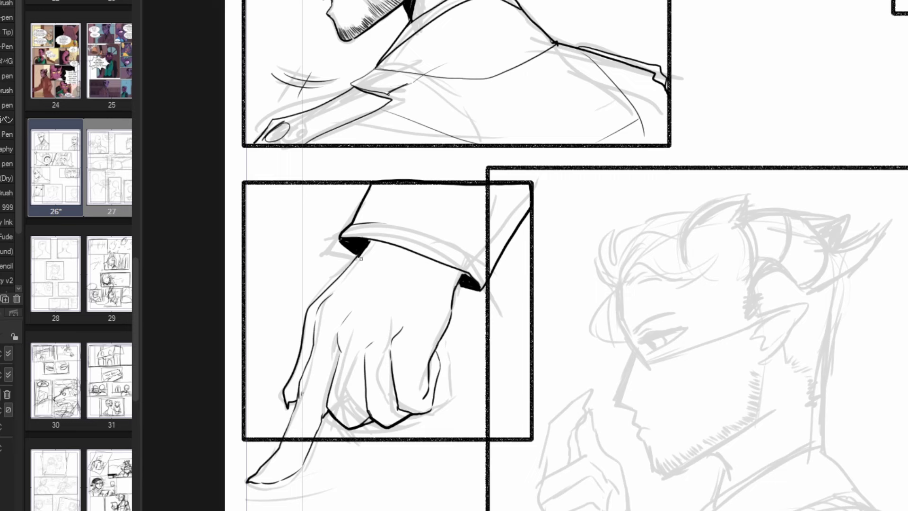
# Strengthen the pointing finger's outline and add thin slanted lines beside the fingertip.
pyautogui.moveTo(300, 395)
pyautogui.mouseDown()
pyautogui.moveTo(280, 443)
pyautogui.moveTo(205, 264)
pyautogui.moveTo(254, 343)
pyautogui.mouseUp()
pyautogui.moveTo(254, 386); pyautogui.dragTo(287, 376)
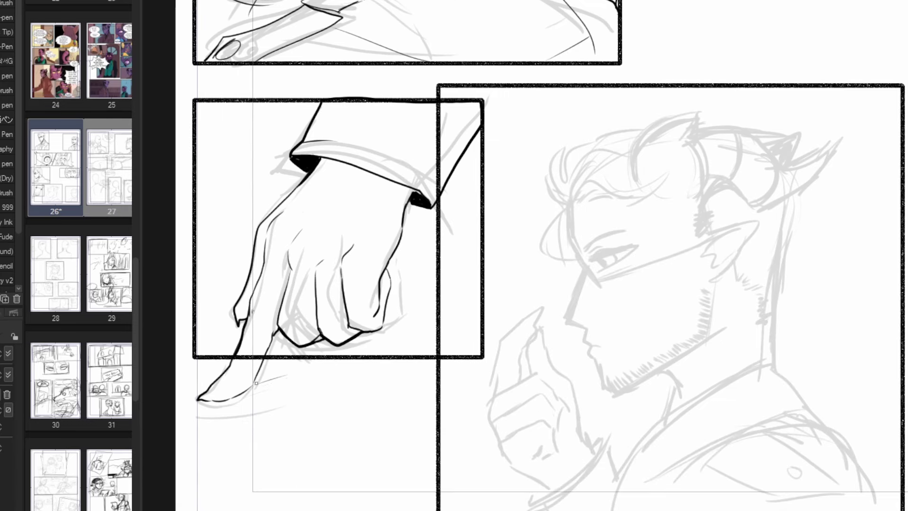
pyautogui.moveTo(222, 402); pyautogui.dragTo(320, 372)
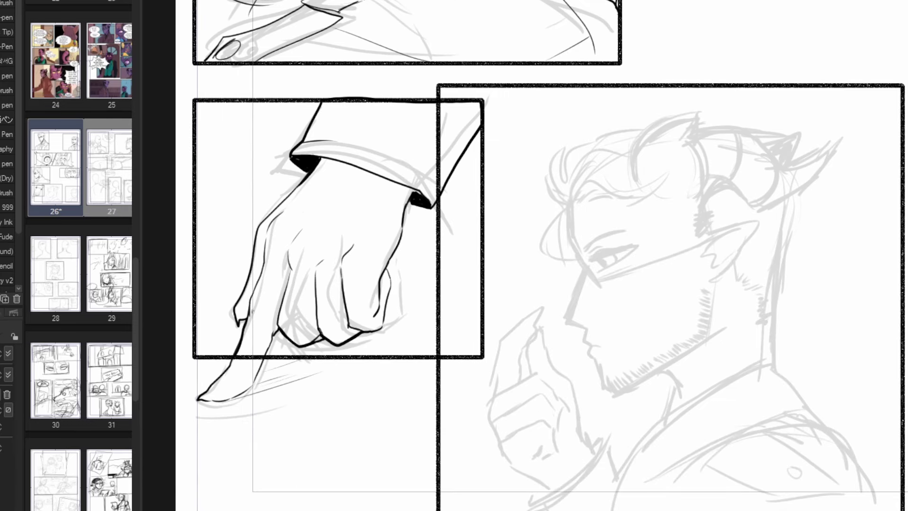
# Erase the neighbouring panel's border inside the hand panel and the border segment crossing the index finger.
pyautogui.press('e')
pyautogui.moveTo(432, 117); pyautogui.dragTo(434, 347)
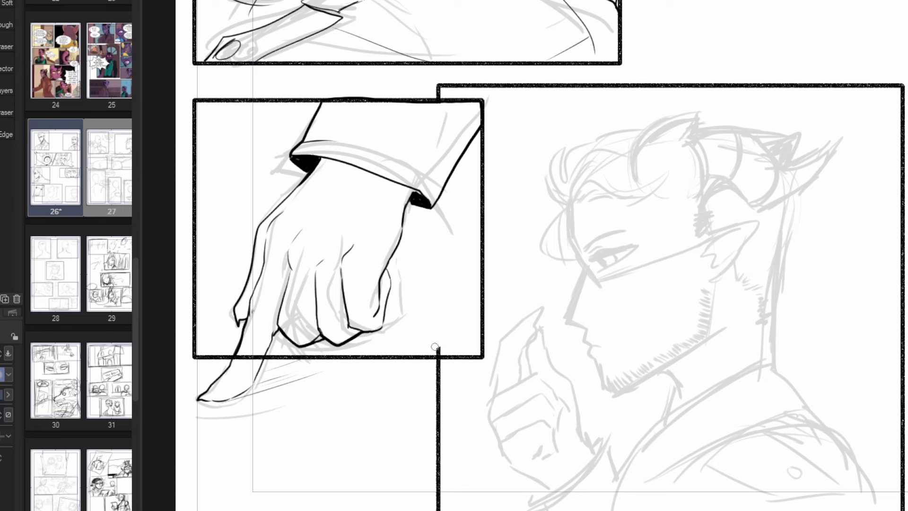
pyautogui.moveTo(249, 358); pyautogui.dragTo(260, 349)
# Ink the bearded man's face in profile, from forehead, nose and lips along the chin and jaw up towards the ear.
pyautogui.press('p')
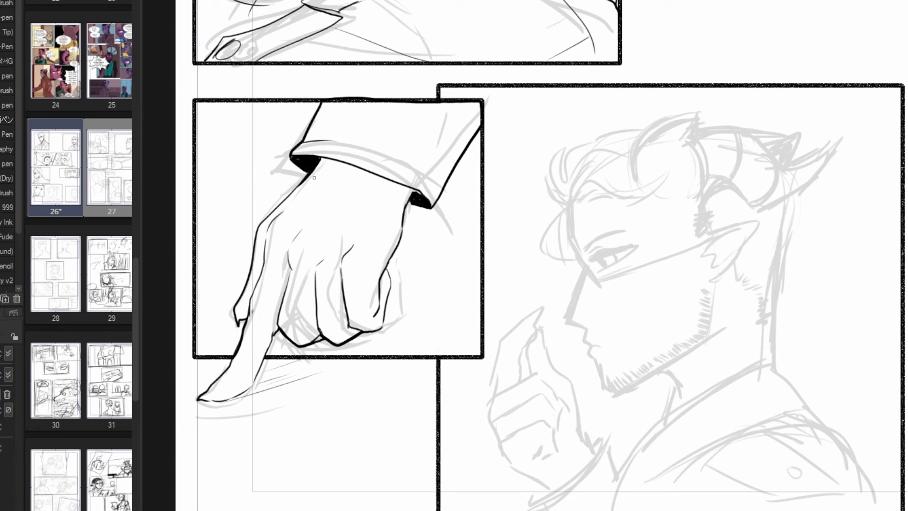
pyautogui.moveTo(571, 212); pyautogui.dragTo(594, 359)
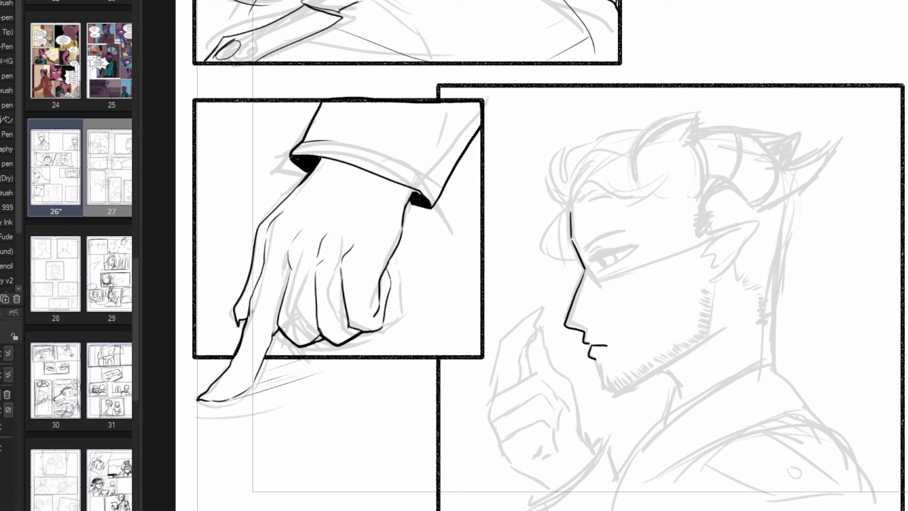
pyautogui.scroll(3, 734, 363)
pyautogui.moveTo(555, 415); pyautogui.dragTo(688, 337)
pyautogui.moveTo(683, 340); pyautogui.dragTo(704, 251)
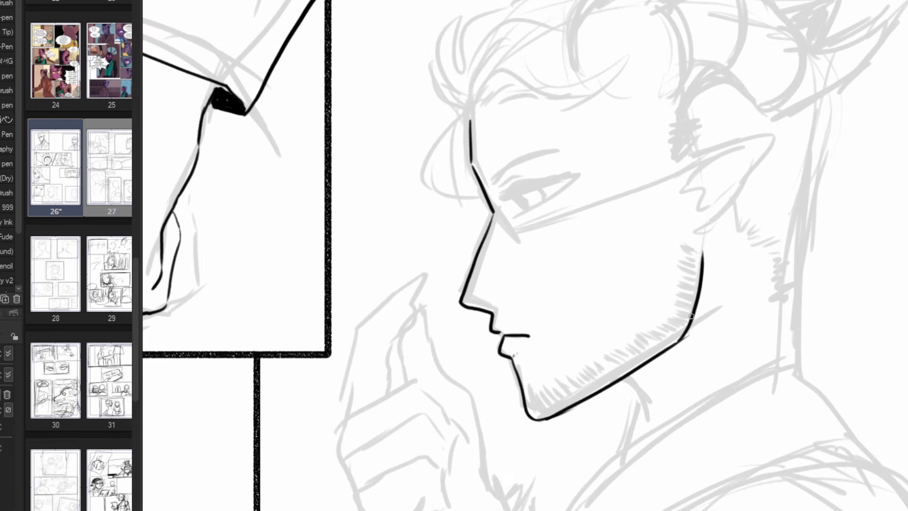
pyautogui.hotkey('ctrl', 'z')
pyautogui.moveTo(690, 335); pyautogui.dragTo(707, 242)
# Ink the man's pointed ear with its inner fold lines.
pyautogui.moveTo(688, 170)
pyautogui.mouseDown()
pyautogui.moveTo(772, 136)
pyautogui.moveTo(718, 226)
pyautogui.mouseUp()
pyautogui.moveTo(695, 208)
pyautogui.mouseDown()
pyautogui.moveTo(741, 155)
pyautogui.moveTo(764, 146)
pyautogui.mouseUp()
pyautogui.moveTo(729, 198); pyautogui.dragTo(698, 213)
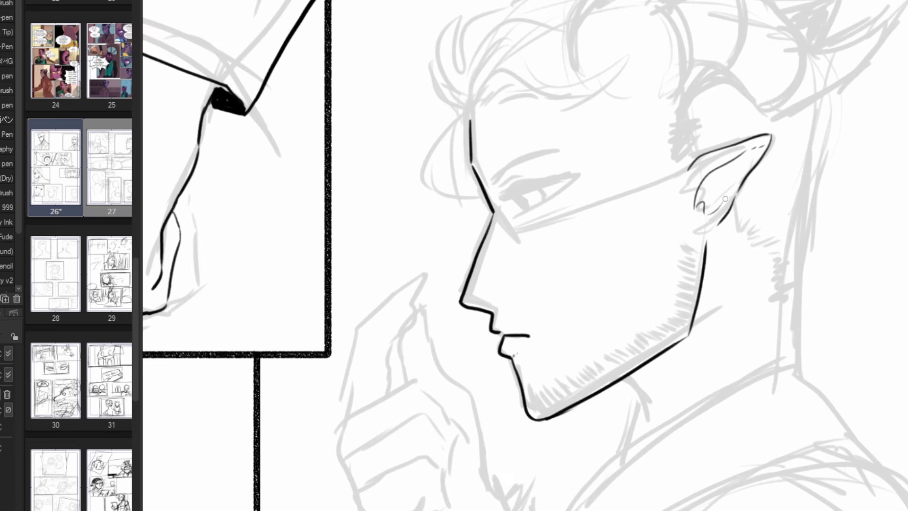
pyautogui.moveTo(712, 174); pyautogui.dragTo(733, 184)
# Ink the front and back neck lines and fill the shadow under the jaw with solid black.
pyautogui.moveTo(625, 377); pyautogui.dragTo(641, 416)
pyautogui.moveTo(641, 416); pyautogui.dragTo(638, 447)
pyautogui.hotkey('ctrl', 'z')
pyautogui.hotkey('ctrl', 'z')
pyautogui.moveTo(625, 376); pyautogui.dragTo(638, 391)
pyautogui.moveTo(632, 380); pyautogui.dragTo(647, 435)
pyautogui.moveTo(774, 287); pyautogui.dragTo(795, 368)
pyautogui.moveTo(689, 337)
pyautogui.mouseDown()
pyautogui.moveTo(644, 407)
pyautogui.moveTo(663, 356)
pyautogui.moveTo(649, 396)
pyautogui.mouseUp()
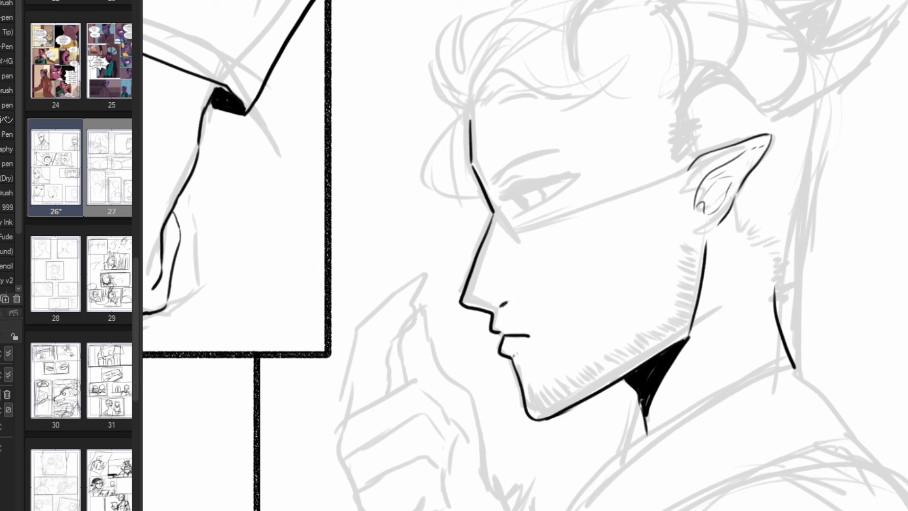
# Ink the narrowed eye with its heavy upper lid and iris, and outline the eyebrow above it.
pyautogui.moveTo(505, 199); pyautogui.dragTo(579, 173)
pyautogui.moveTo(515, 215); pyautogui.dragTo(541, 203)
pyautogui.moveTo(526, 204); pyautogui.dragTo(563, 180)
pyautogui.moveTo(504, 189)
pyautogui.mouseDown()
pyautogui.moveTo(550, 173)
pyautogui.moveTo(494, 188)
pyautogui.moveTo(566, 156)
pyautogui.mouseUp()
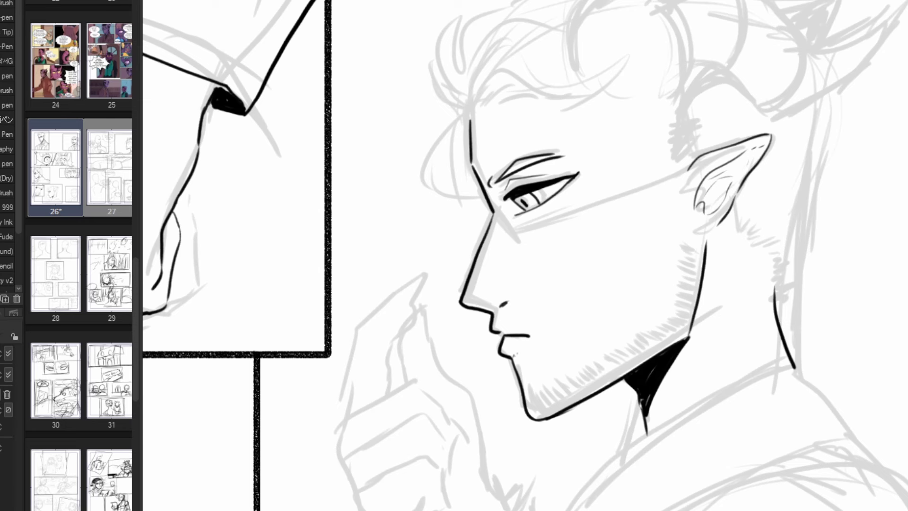
# Ink the glasses with a double-line lower frame running to the ear and a small bridge over the nose.
pyautogui.moveTo(484, 196); pyautogui.dragTo(516, 240)
pyautogui.moveTo(513, 240); pyautogui.dragTo(695, 174)
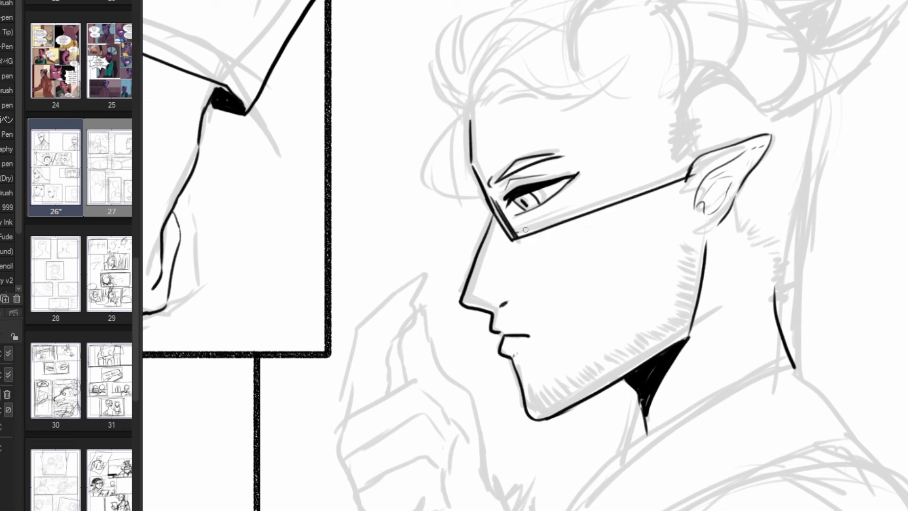
pyautogui.moveTo(518, 237); pyautogui.dragTo(681, 180)
pyautogui.moveTo(544, 229); pyautogui.dragTo(687, 175)
pyautogui.moveTo(489, 203); pyautogui.dragTo(485, 225)
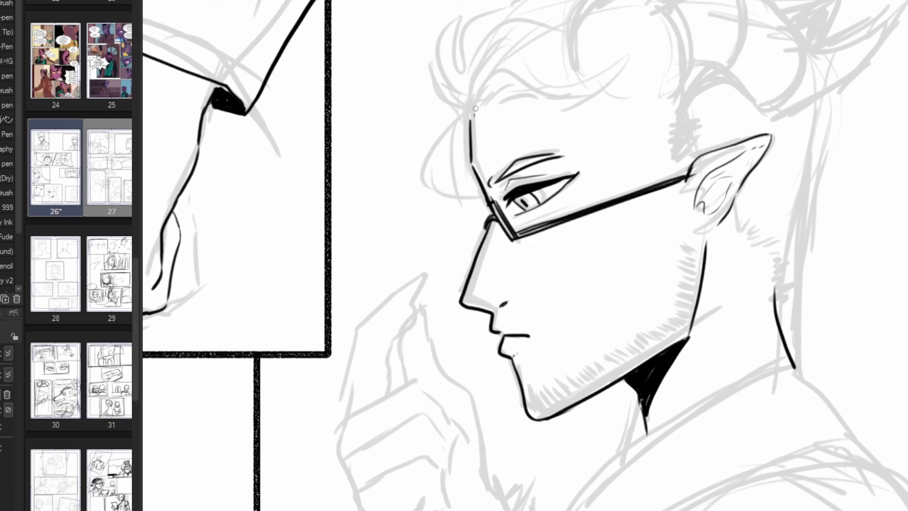
# Ink the wavy forelock strands sweeping back from the top of the man's forehead.
pyautogui.moveTo(475, 109)
pyautogui.mouseDown()
pyautogui.moveTo(528, 97)
pyautogui.moveTo(482, 96)
pyautogui.moveTo(613, 75)
pyautogui.mouseUp()
pyautogui.moveTo(476, 90); pyautogui.dragTo(615, 62)
pyautogui.moveTo(466, 104); pyautogui.dragTo(475, 32)
pyautogui.moveTo(464, 85); pyautogui.dragTo(589, 42)
pyautogui.moveTo(593, 26); pyautogui.dragTo(587, 66)
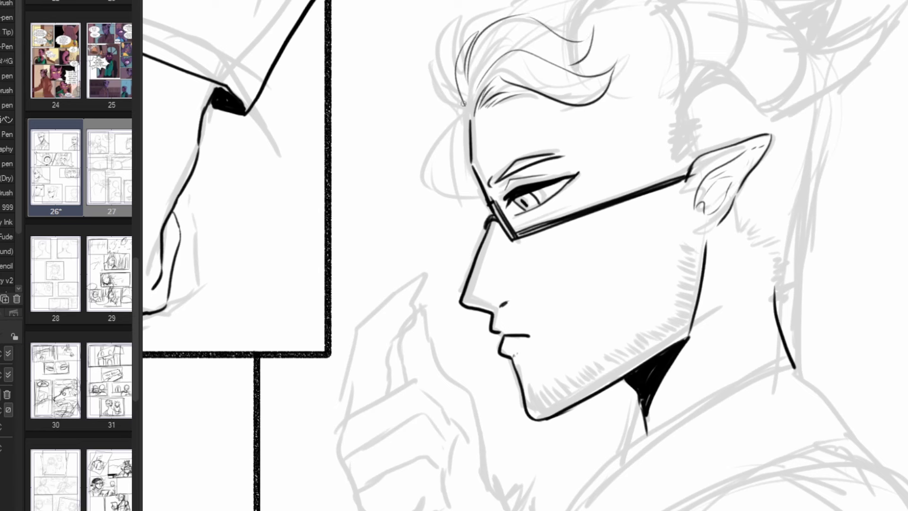
# Ink the loose curl hanging before the forehead and the rounded hair tufts above it.
pyautogui.moveTo(466, 112)
pyautogui.mouseDown()
pyautogui.moveTo(469, 143)
pyautogui.moveTo(451, 200)
pyautogui.mouseUp()
pyautogui.moveTo(470, 118)
pyautogui.mouseDown()
pyautogui.moveTo(468, 143)
pyautogui.moveTo(455, 200)
pyautogui.mouseUp()
pyautogui.moveTo(471, 127)
pyautogui.mouseDown()
pyautogui.moveTo(455, 27)
pyautogui.moveTo(479, 19)
pyautogui.mouseUp()
pyautogui.moveTo(462, 38); pyautogui.dragTo(523, 1)
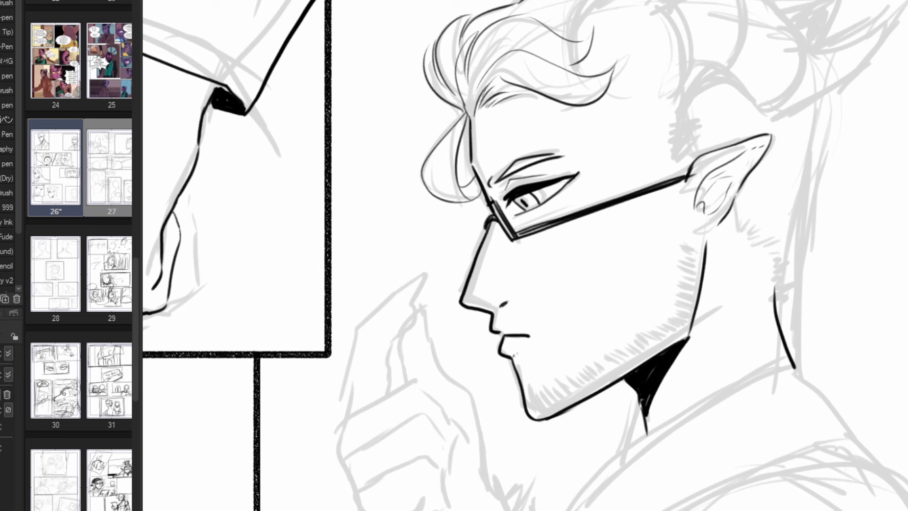
# Ink the front edge of the horn and hatch the short hair at the temple down to the ear.
pyautogui.moveTo(584, 5); pyautogui.dragTo(591, 1)
pyautogui.moveTo(681, 1); pyautogui.dragTo(684, 56)
pyautogui.moveTo(680, 63); pyautogui.dragTo(678, 69)
pyautogui.moveTo(678, 101); pyautogui.dragTo(715, 67)
pyautogui.moveTo(688, 97); pyautogui.dragTo(676, 121)
pyautogui.moveTo(688, 135)
pyautogui.mouseDown()
pyautogui.moveTo(676, 147)
pyautogui.moveTo(682, 164)
pyautogui.mouseUp()
# Hatch beard stubble along the chin, jaw and sideburn, and add a short line beneath the glasses.
pyautogui.moveTo(528, 418)
pyautogui.mouseDown()
pyautogui.moveTo(555, 387)
pyautogui.moveTo(574, 397)
pyautogui.moveTo(601, 357)
pyautogui.mouseUp()
pyautogui.moveTo(610, 374); pyautogui.dragTo(622, 362)
pyautogui.moveTo(686, 256); pyautogui.dragTo(698, 245)
pyautogui.moveTo(516, 233); pyautogui.dragTo(556, 244)
# Ink the horn's curved lower and upper edges and its pointed tip behind the head.
pyautogui.moveTo(701, 71)
pyautogui.mouseDown()
pyautogui.moveTo(804, 105)
pyautogui.moveTo(748, 95)
pyautogui.mouseUp()
pyautogui.moveTo(773, 1); pyautogui.dragTo(817, 42)
pyautogui.moveTo(812, 42); pyautogui.dragTo(871, 1)
pyautogui.moveTo(807, 102); pyautogui.dragTo(880, 0)
pyautogui.scroll(-4, 668, 230)
pyautogui.moveTo(530, 47)
pyautogui.mouseDown()
pyautogui.moveTo(473, 463)
pyautogui.moveTo(506, 46)
pyautogui.mouseUp()
pyautogui.moveTo(506, 303); pyautogui.dragTo(428, 280)
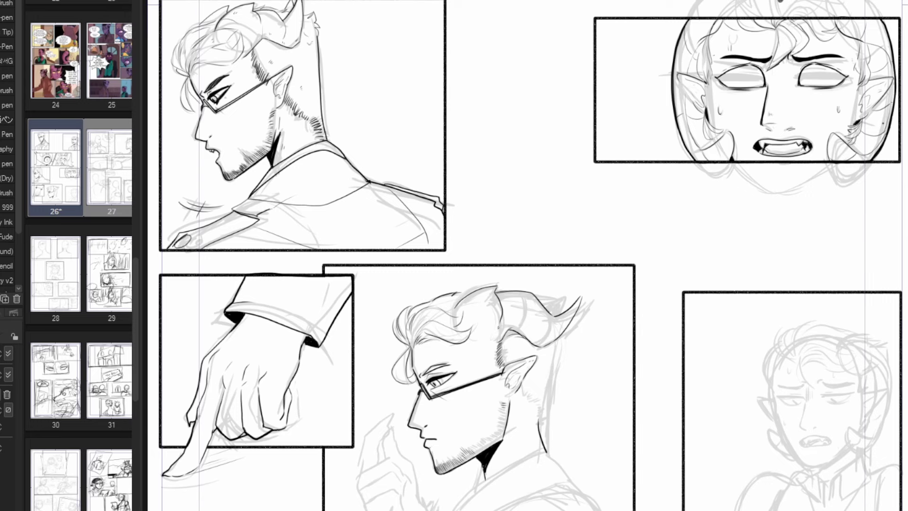
pyautogui.scroll(4, 585, 448)
pyautogui.moveTo(460, 107); pyautogui.dragTo(451, 185)
pyautogui.moveTo(515, 158); pyautogui.dragTo(493, 222)
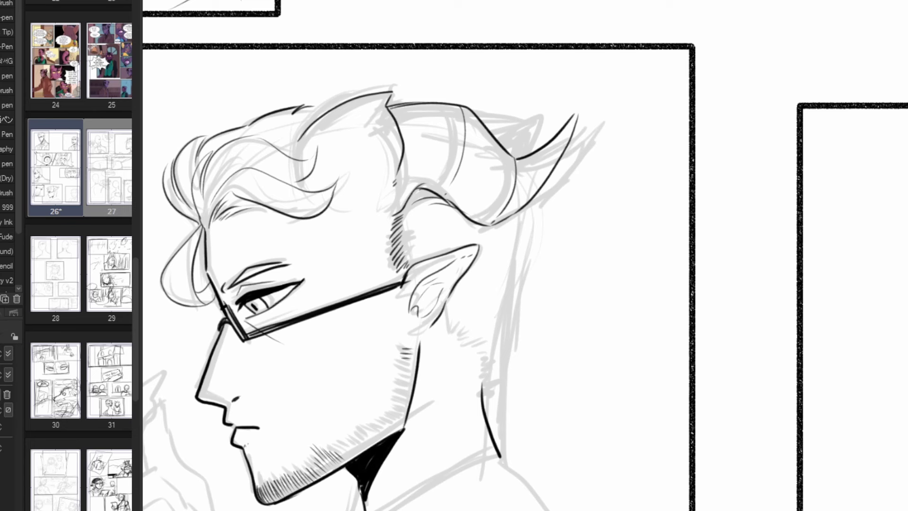
# Ink the spiky hair tuft behind the horn, the back line below it and the hairline behind the ear.
pyautogui.moveTo(522, 116)
pyautogui.mouseDown()
pyautogui.moveTo(517, 137)
pyautogui.moveTo(534, 140)
pyautogui.mouseUp()
pyautogui.moveTo(523, 213); pyautogui.dragTo(490, 431)
pyautogui.moveTo(440, 305); pyautogui.dragTo(449, 326)
pyautogui.moveTo(449, 326); pyautogui.dragTo(483, 348)
pyautogui.moveTo(475, 369); pyautogui.dragTo(485, 399)
pyautogui.moveTo(442, 318)
pyautogui.mouseDown()
pyautogui.moveTo(495, 453)
pyautogui.moveTo(483, 421)
pyautogui.mouseUp()
# Erase the solid hairline stroke behind the ear down to a faint broken line.
pyautogui.press('e')
pyautogui.press('p')
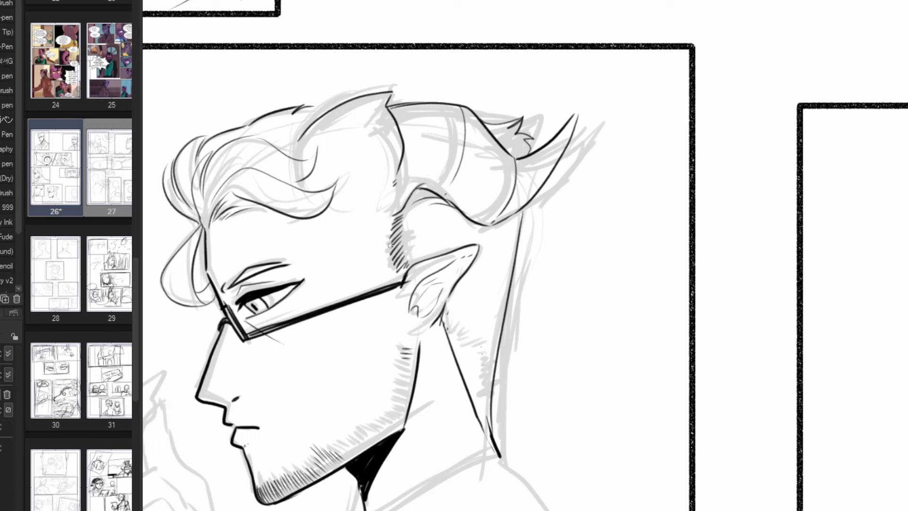
pyautogui.press('e')
pyautogui.moveTo(444, 332); pyautogui.dragTo(482, 424)
pyautogui.press('p')
# Touch up the stubble hatching on the man's nape in the upper panel.
pyautogui.moveTo(265, 95); pyautogui.dragTo(710, 473)
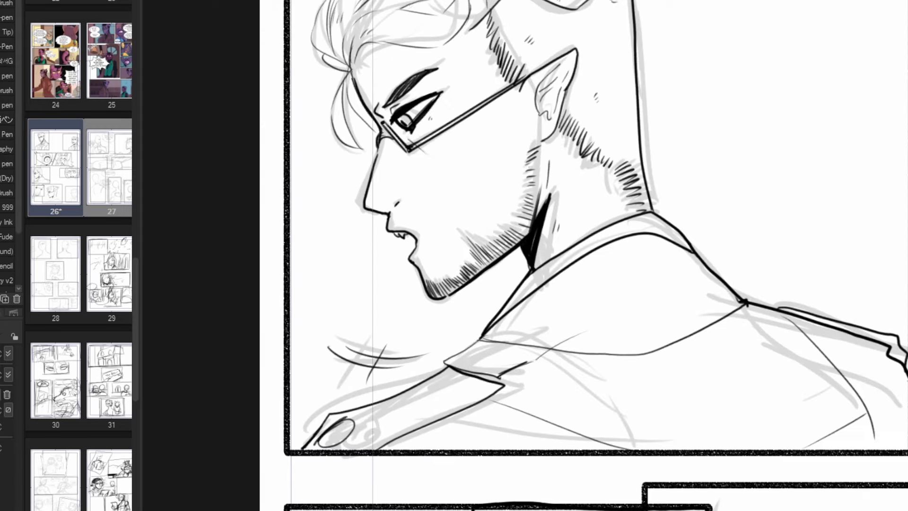
pyautogui.moveTo(624, 173); pyautogui.dragTo(633, 204)
pyautogui.press('e')
pyautogui.moveTo(619, 168)
pyautogui.mouseDown()
pyautogui.moveTo(630, 196)
pyautogui.moveTo(632, 164)
pyautogui.moveTo(635, 174)
pyautogui.mouseUp()
pyautogui.press('p')
pyautogui.moveTo(624, 170); pyautogui.dragTo(527, 462)
pyautogui.moveTo(709, 497); pyautogui.dragTo(293, 14)
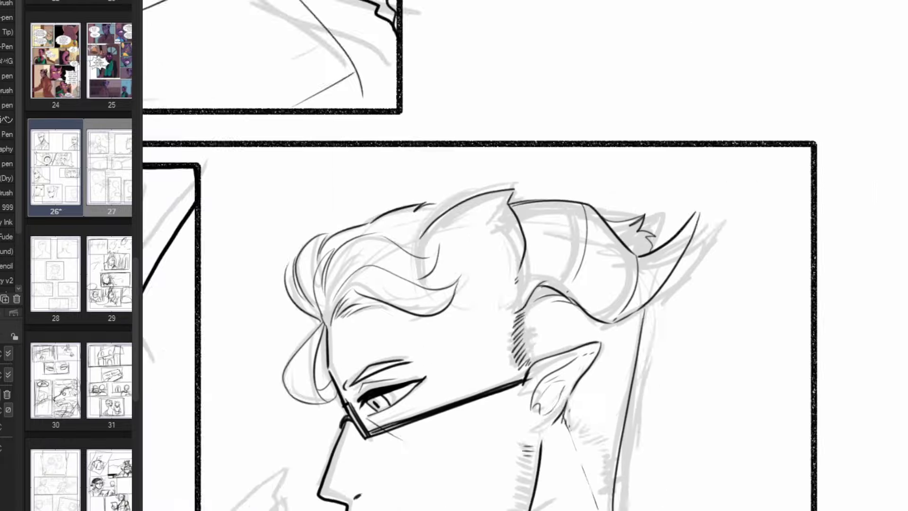
# Fill the eyebrow of the man in the lower panel with solid black.
pyautogui.moveTo(567, 287); pyautogui.dragTo(689, 414)
pyautogui.moveTo(525, 474); pyautogui.dragTo(355, 156)
pyautogui.moveTo(312, 183); pyautogui.dragTo(349, 168)
pyautogui.moveTo(326, 175); pyautogui.dragTo(364, 165)
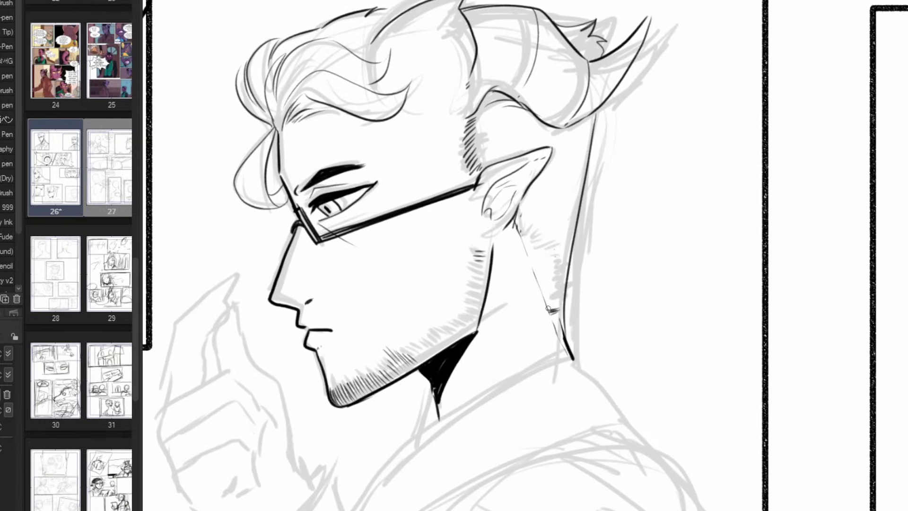
# Hatch short hairs along the nape hairline and extend the beard stubble along the jaw.
pyautogui.moveTo(545, 299); pyautogui.dragTo(562, 300)
pyautogui.moveTo(538, 289); pyautogui.dragTo(546, 292)
pyautogui.moveTo(523, 252); pyautogui.dragTo(530, 254)
pyautogui.moveTo(526, 261); pyautogui.dragTo(535, 263)
pyautogui.moveTo(418, 342); pyautogui.dragTo(433, 353)
pyautogui.moveTo(429, 330)
pyautogui.mouseDown()
pyautogui.moveTo(443, 342)
pyautogui.moveTo(466, 330)
pyautogui.mouseUp()
pyautogui.moveTo(458, 313)
pyautogui.mouseDown()
pyautogui.moveTo(474, 319)
pyautogui.moveTo(478, 305)
pyautogui.mouseUp()
pyautogui.moveTo(466, 285); pyautogui.dragTo(482, 288)
pyautogui.moveTo(468, 272); pyautogui.dragTo(485, 275)
# Ink the jacket's double-line collar, the lapel seam and the outer shoulder contour down to the panel border.
pyautogui.moveTo(462, 203)
pyautogui.mouseDown()
pyautogui.moveTo(511, 31)
pyautogui.moveTo(536, 32)
pyautogui.mouseUp()
pyautogui.moveTo(647, 151)
pyautogui.mouseDown()
pyautogui.moveTo(510, 258)
pyautogui.moveTo(413, 413)
pyautogui.mouseUp()
pyautogui.moveTo(638, 144)
pyautogui.mouseDown()
pyautogui.moveTo(647, 150)
pyautogui.moveTo(420, 408)
pyautogui.mouseUp()
pyautogui.moveTo(645, 189)
pyautogui.mouseDown()
pyautogui.moveTo(715, 273)
pyautogui.moveTo(458, 408)
pyautogui.mouseUp()
pyautogui.moveTo(713, 271); pyautogui.dragTo(808, 401)
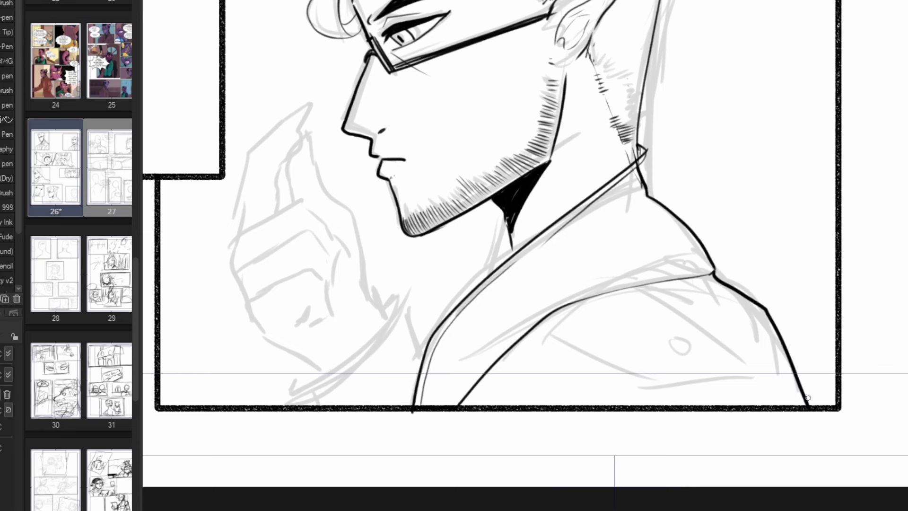
# Ink the shoulder flap with its button, plus the sleeve seam and shoulder fold lines.
pyautogui.moveTo(613, 308)
pyautogui.mouseDown()
pyautogui.moveTo(747, 337)
pyautogui.moveTo(776, 376)
pyautogui.mouseUp()
pyautogui.moveTo(613, 310); pyautogui.dragTo(695, 364)
pyautogui.moveTo(724, 348); pyautogui.dragTo(774, 384)
pyautogui.moveTo(622, 319); pyautogui.dragTo(573, 353)
pyautogui.moveTo(563, 367); pyautogui.dragTo(551, 405)
pyautogui.moveTo(709, 309); pyautogui.dragTo(765, 303)
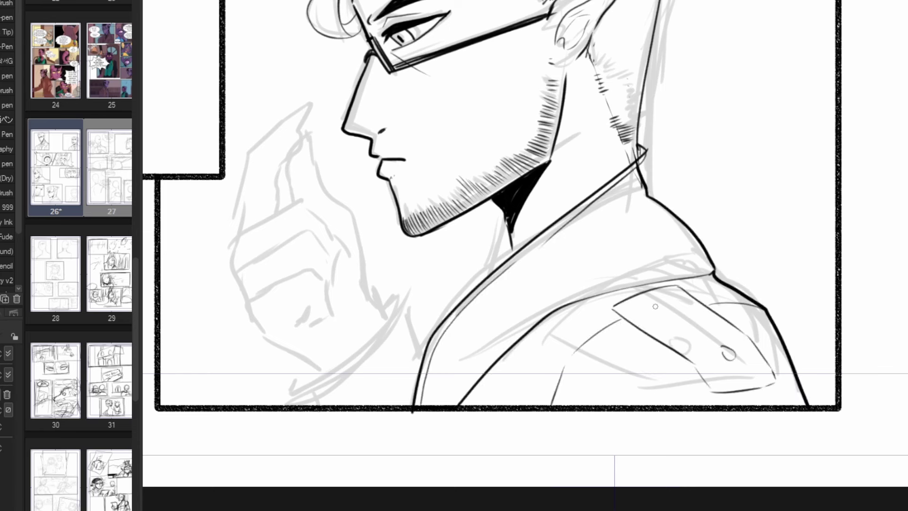
# Darken the gap between neck and inner collar, and add a second edge to the shoulder flap and its button.
pyautogui.moveTo(633, 152); pyautogui.dragTo(485, 270)
pyautogui.moveTo(512, 237); pyautogui.dragTo(491, 263)
pyautogui.moveTo(501, 253); pyautogui.dragTo(462, 301)
pyautogui.moveTo(625, 315)
pyautogui.mouseDown()
pyautogui.moveTo(696, 358)
pyautogui.moveTo(713, 388)
pyautogui.mouseUp()
pyautogui.moveTo(725, 348); pyautogui.dragTo(722, 362)
# Ink the raised hand with its index finger, curled fingers, palm creases, thumb and wrist lines.
pyautogui.scroll(-3, 526, 255)
pyautogui.moveTo(473, 331); pyautogui.dragTo(502, 262)
pyautogui.scroll(4, 368, 311)
pyautogui.moveTo(314, 228)
pyautogui.mouseDown()
pyautogui.moveTo(382, 179)
pyautogui.moveTo(344, 255)
pyautogui.moveTo(342, 297)
pyautogui.mouseUp()
pyautogui.moveTo(300, 327)
pyautogui.mouseDown()
pyautogui.moveTo(376, 290)
pyautogui.moveTo(411, 350)
pyautogui.mouseUp()
pyautogui.moveTo(297, 374)
pyautogui.mouseDown()
pyautogui.moveTo(378, 323)
pyautogui.moveTo(408, 373)
pyautogui.mouseUp()
pyautogui.moveTo(311, 415)
pyautogui.mouseDown()
pyautogui.moveTo(401, 378)
pyautogui.moveTo(381, 431)
pyautogui.mouseUp()
pyautogui.moveTo(374, 397)
pyautogui.mouseDown()
pyautogui.moveTo(368, 424)
pyautogui.moveTo(406, 436)
pyautogui.mouseUp()
pyautogui.moveTo(310, 415); pyautogui.dragTo(390, 483)
pyautogui.moveTo(298, 374); pyautogui.dragTo(310, 398)
pyautogui.moveTo(296, 328); pyautogui.dragTo(300, 368)
pyautogui.moveTo(314, 227); pyautogui.dragTo(297, 336)
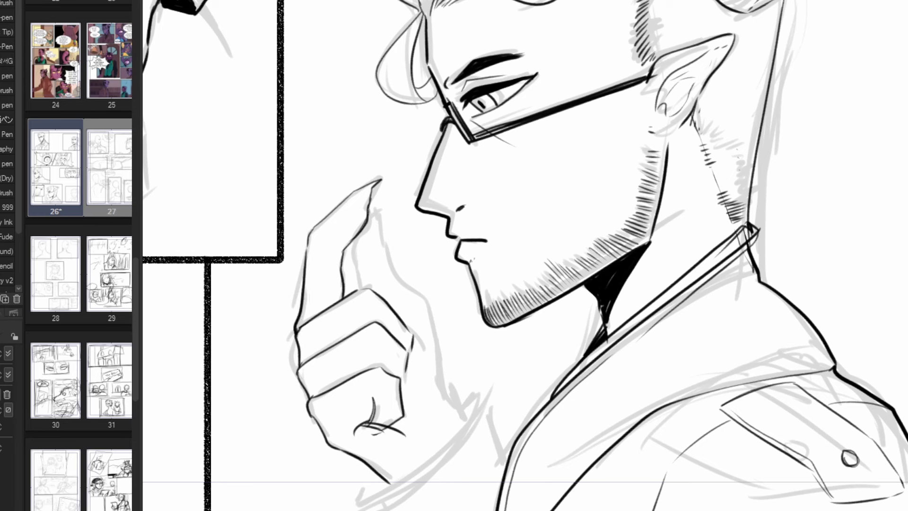
pyautogui.moveTo(365, 225); pyautogui.dragTo(358, 291)
pyautogui.moveTo(373, 203); pyautogui.dragTo(457, 431)
# Ink the sleeve cuff around the wrist with its opening filled black, and add the sleeve's edge and fold.
pyautogui.moveTo(378, 485); pyautogui.dragTo(475, 408)
pyautogui.moveTo(475, 408); pyautogui.dragTo(452, 417)
pyautogui.moveTo(377, 475); pyautogui.dragTo(350, 497)
pyautogui.moveTo(350, 497); pyautogui.dragTo(384, 480)
pyautogui.moveTo(349, 495); pyautogui.dragTo(362, 510)
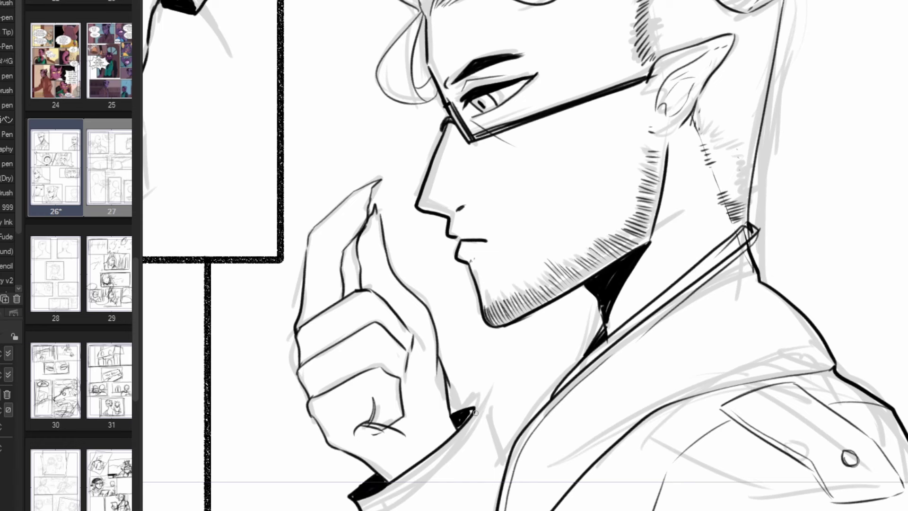
pyautogui.moveTo(475, 410); pyautogui.dragTo(506, 461)
pyautogui.moveTo(498, 454); pyautogui.dragTo(455, 506)
# Thicken the outer contour of the hand around the knuckles and down to the wrist.
pyautogui.moveTo(414, 332); pyautogui.dragTo(401, 382)
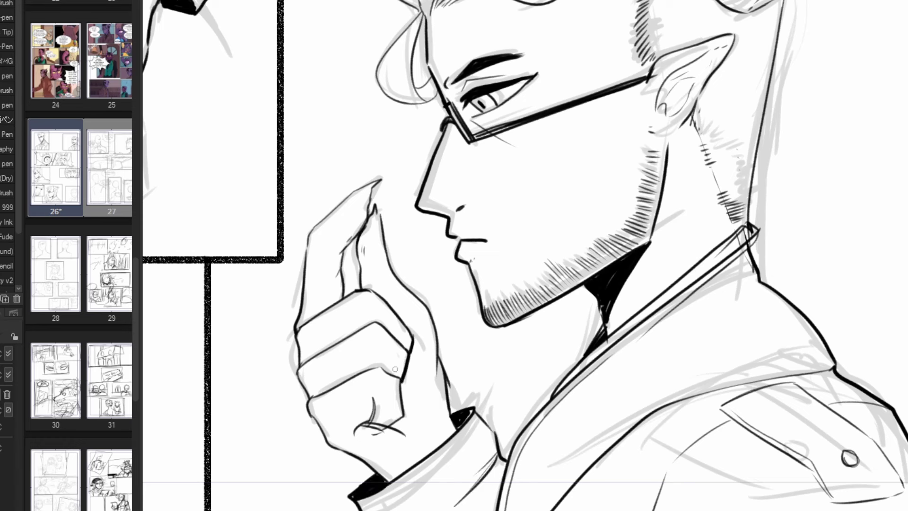
pyautogui.moveTo(343, 293)
pyautogui.mouseDown()
pyautogui.moveTo(367, 290)
pyautogui.moveTo(411, 350)
pyautogui.mouseUp()
pyautogui.moveTo(296, 327)
pyautogui.mouseDown()
pyautogui.moveTo(336, 453)
pyautogui.moveTo(385, 477)
pyautogui.mouseUp()
# Ink the shirt collar below the jaw and redraw the jacket collar's back corner as a clean point.
pyautogui.moveTo(597, 303)
pyautogui.mouseDown()
pyautogui.moveTo(531, 420)
pyautogui.moveTo(550, 401)
pyautogui.mouseUp()
pyautogui.moveTo(593, 324); pyautogui.dragTo(582, 338)
pyautogui.press('e')
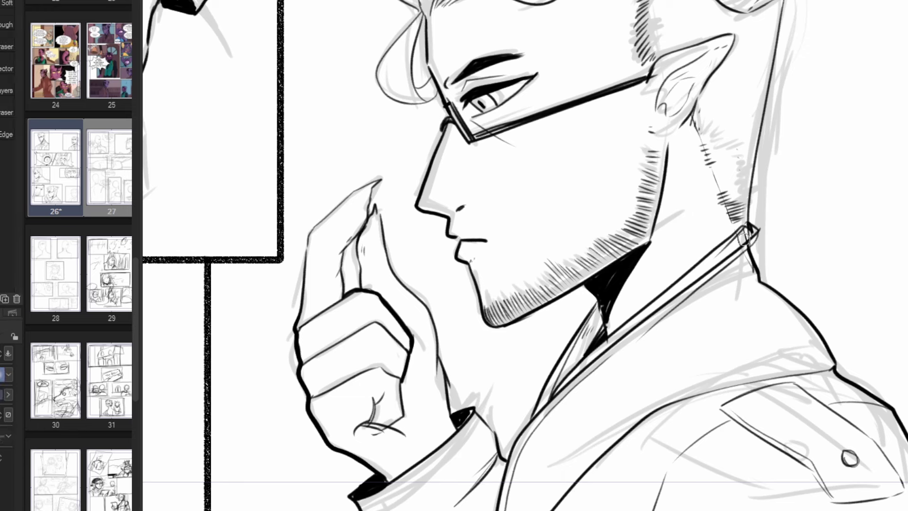
pyautogui.moveTo(754, 233); pyautogui.dragTo(720, 253)
pyautogui.moveTo(752, 237)
pyautogui.mouseDown()
pyautogui.moveTo(742, 259)
pyautogui.moveTo(756, 231)
pyautogui.mouseUp()
pyautogui.moveTo(742, 250)
pyautogui.mouseDown()
pyautogui.moveTo(715, 277)
pyautogui.moveTo(755, 271)
pyautogui.mouseUp()
pyautogui.press('p')
pyautogui.moveTo(748, 223); pyautogui.dragTo(759, 277)
pyautogui.moveTo(747, 224); pyautogui.dragTo(693, 288)
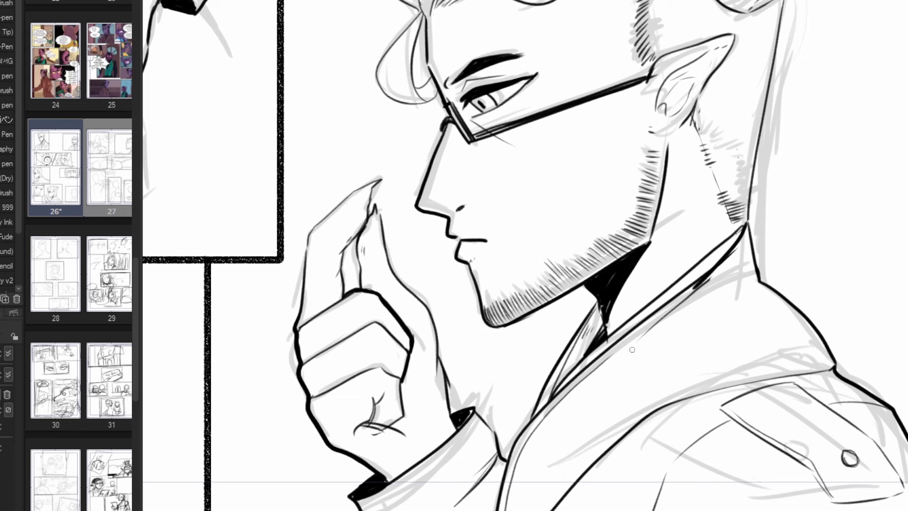
pyautogui.moveTo(731, 253); pyautogui.dragTo(694, 290)
pyautogui.moveTo(706, 283); pyautogui.dragTo(740, 237)
pyautogui.moveTo(527, 431); pyautogui.dragTo(517, 453)
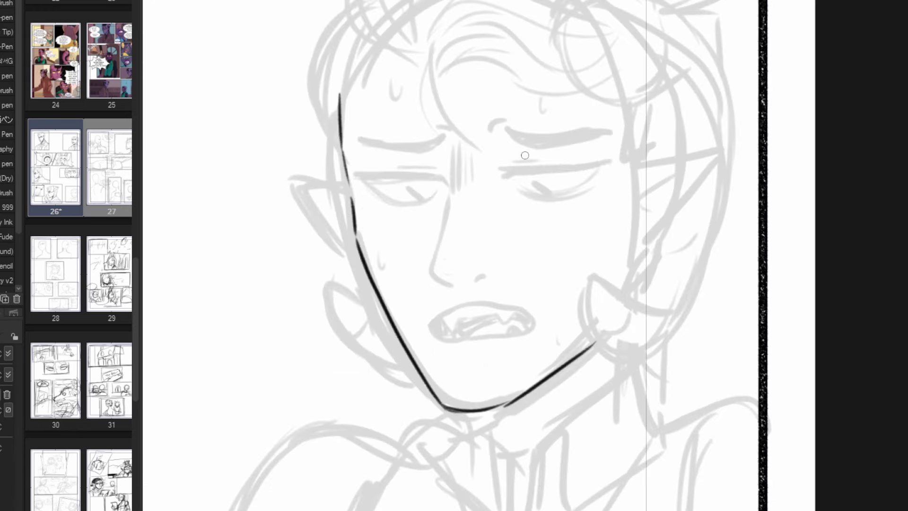
# Ink the half-closed eye and thick brow on the face's far-ear side, the frown lines and the nose bridge in the next panel.
pyautogui.moveTo(507, 182)
pyautogui.mouseDown()
pyautogui.moveTo(609, 161)
pyautogui.moveTo(584, 190)
pyautogui.mouseUp()
pyautogui.moveTo(520, 193); pyautogui.dragTo(584, 199)
pyautogui.moveTo(516, 166); pyautogui.dragTo(554, 164)
pyautogui.moveTo(514, 175); pyautogui.dragTo(519, 185)
pyautogui.moveTo(512, 131)
pyautogui.mouseDown()
pyautogui.moveTo(610, 130)
pyautogui.moveTo(499, 135)
pyautogui.mouseUp()
pyautogui.moveTo(453, 149); pyautogui.dragTo(456, 189)
pyautogui.moveTo(460, 151)
pyautogui.mouseDown()
pyautogui.moveTo(450, 292)
pyautogui.moveTo(476, 289)
pyautogui.mouseUp()
# Ink the open mouth with its lips, fangs, teeth and tongue.
pyautogui.moveTo(430, 325)
pyautogui.mouseDown()
pyautogui.moveTo(505, 306)
pyautogui.moveTo(534, 327)
pyautogui.mouseUp()
pyautogui.moveTo(431, 326)
pyautogui.mouseDown()
pyautogui.moveTo(532, 333)
pyautogui.moveTo(452, 334)
pyautogui.mouseUp()
pyautogui.moveTo(454, 316)
pyautogui.mouseDown()
pyautogui.moveTo(499, 313)
pyautogui.moveTo(510, 327)
pyautogui.mouseUp()
pyautogui.moveTo(484, 326); pyautogui.dragTo(515, 315)
pyautogui.moveTo(453, 336); pyautogui.dragTo(490, 322)
pyautogui.moveTo(507, 331); pyautogui.dragTo(526, 320)
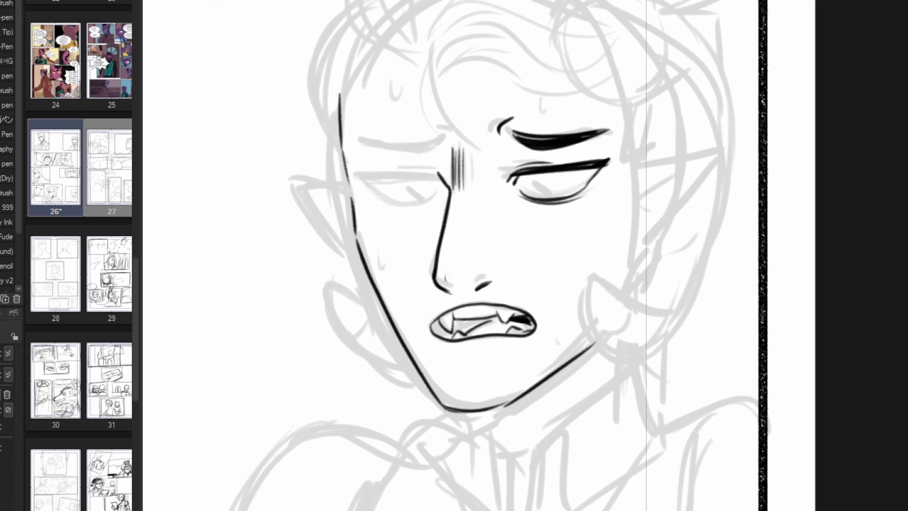
# Ink the second half-closed eye with its lid crease and the furrowed black brow above it.
pyautogui.moveTo(366, 177)
pyautogui.mouseDown()
pyautogui.moveTo(445, 179)
pyautogui.moveTo(435, 176)
pyautogui.mouseUp()
pyautogui.moveTo(365, 183)
pyautogui.mouseDown()
pyautogui.moveTo(400, 202)
pyautogui.moveTo(432, 203)
pyautogui.moveTo(416, 179)
pyautogui.mouseUp()
pyautogui.moveTo(378, 198); pyautogui.dragTo(448, 193)
pyautogui.moveTo(405, 168); pyautogui.dragTo(432, 167)
pyautogui.moveTo(361, 146); pyautogui.dragTo(445, 138)
# Add small sweat drops on the forehead, cheeks and jaw, and ink the short neck lines below the chin.
pyautogui.moveTo(389, 93); pyautogui.dragTo(390, 107)
pyautogui.moveTo(586, 230); pyautogui.dragTo(589, 237)
pyautogui.moveTo(391, 268); pyautogui.dragTo(393, 281)
pyautogui.moveTo(388, 318); pyautogui.dragTo(390, 331)
pyautogui.moveTo(564, 325); pyautogui.dragTo(563, 330)
pyautogui.moveTo(492, 410); pyautogui.dragTo(496, 433)
pyautogui.moveTo(504, 423); pyautogui.dragTo(505, 432)
pyautogui.moveTo(508, 423); pyautogui.dragTo(508, 431)
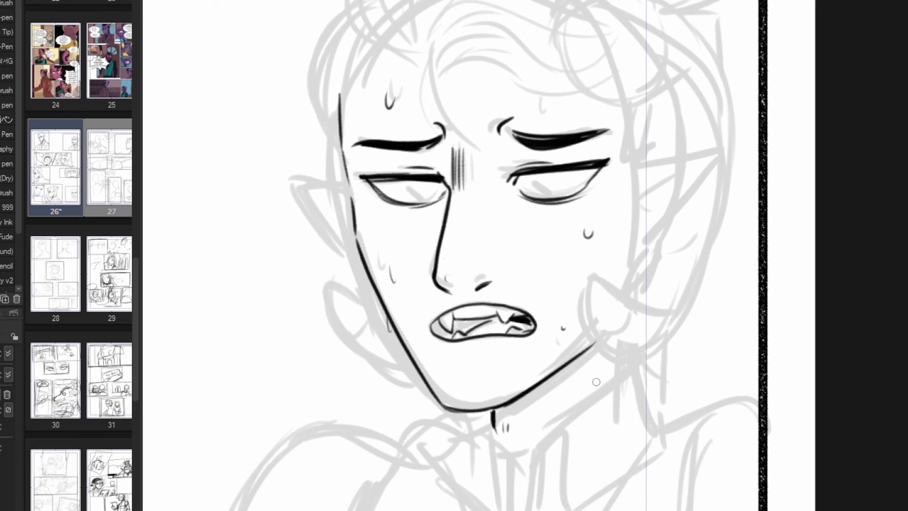
pyautogui.moveTo(573, 395); pyautogui.dragTo(544, 417)
# Narrow the mouth at its outer corner and darken the gaps between the teeth.
pyautogui.moveTo(436, 323)
pyautogui.mouseDown()
pyautogui.moveTo(445, 335)
pyautogui.moveTo(483, 327)
pyautogui.moveTo(455, 321)
pyautogui.moveTo(440, 338)
pyautogui.mouseUp()
pyautogui.press('e')
pyautogui.moveTo(455, 337)
pyautogui.mouseDown()
pyautogui.moveTo(476, 321)
pyautogui.moveTo(452, 337)
pyautogui.mouseUp()
pyautogui.press('p')
# Ink the wavy forelock falling over the forehead, then darken the mouth corner and mark the crease under the lower lip.
pyautogui.moveTo(436, 65)
pyautogui.mouseDown()
pyautogui.moveTo(607, 52)
pyautogui.moveTo(559, 66)
pyautogui.mouseUp()
pyautogui.moveTo(434, 63); pyautogui.dragTo(477, 1)
pyautogui.moveTo(511, 2); pyautogui.dragTo(603, 46)
pyautogui.moveTo(436, 62); pyautogui.dragTo(483, 151)
pyautogui.moveTo(437, 65)
pyautogui.mouseDown()
pyautogui.moveTo(483, 151)
pyautogui.moveTo(487, 61)
pyautogui.mouseUp()
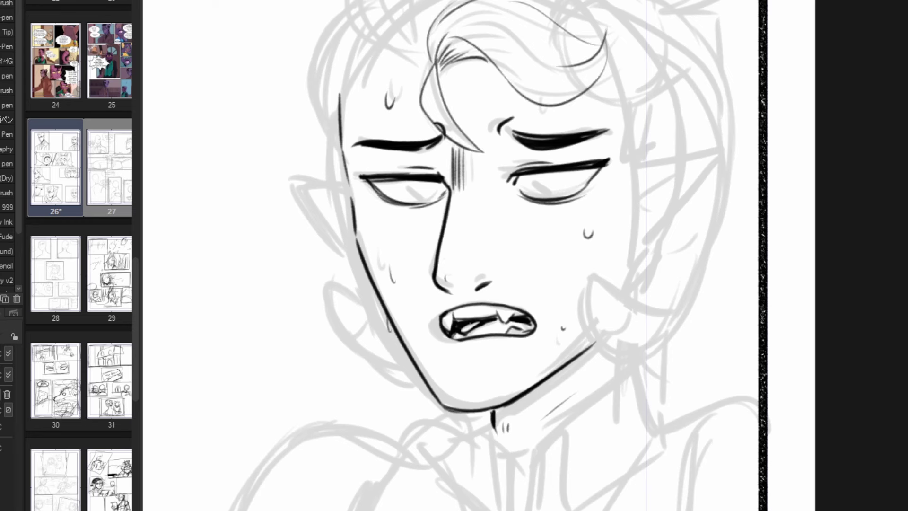
pyautogui.moveTo(443, 317); pyautogui.dragTo(446, 337)
pyautogui.moveTo(472, 348); pyautogui.dragTo(492, 347)
# Ink the swept-up hair strands rising from the parting at the top of the head.
pyautogui.moveTo(629, 274); pyautogui.dragTo(739, 383)
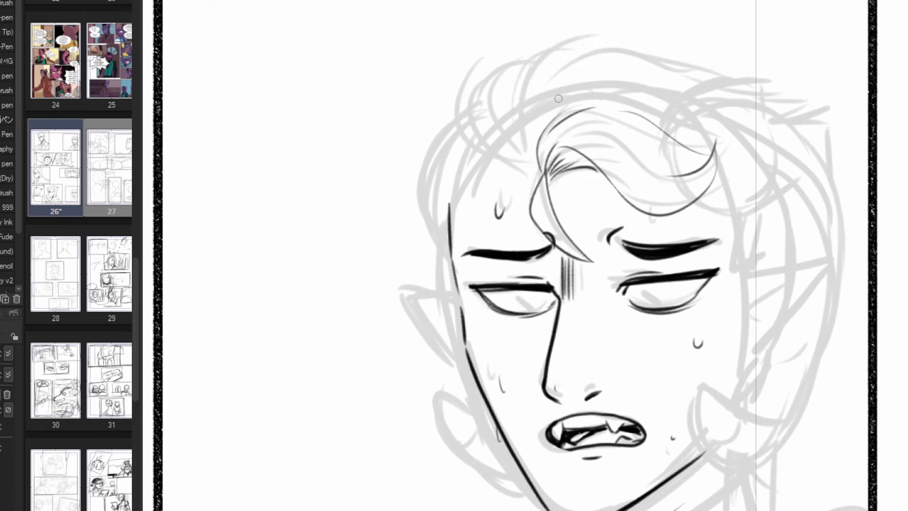
pyautogui.moveTo(531, 161); pyautogui.dragTo(581, 33)
pyautogui.moveTo(525, 111); pyautogui.dragTo(622, 41)
pyautogui.moveTo(573, 65); pyautogui.dragTo(636, 46)
pyautogui.moveTo(540, 99); pyautogui.dragTo(551, 86)
# Ink the base of the curled horn at the right of the head and the outer contour on the opposite side.
pyautogui.moveTo(679, 114); pyautogui.dragTo(785, 87)
pyautogui.moveTo(788, 88); pyautogui.dragTo(775, 121)
pyautogui.moveTo(779, 118); pyautogui.dragTo(750, 230)
pyautogui.moveTo(463, 92); pyautogui.dragTo(449, 209)
pyautogui.moveTo(469, 88); pyautogui.dragTo(499, 99)
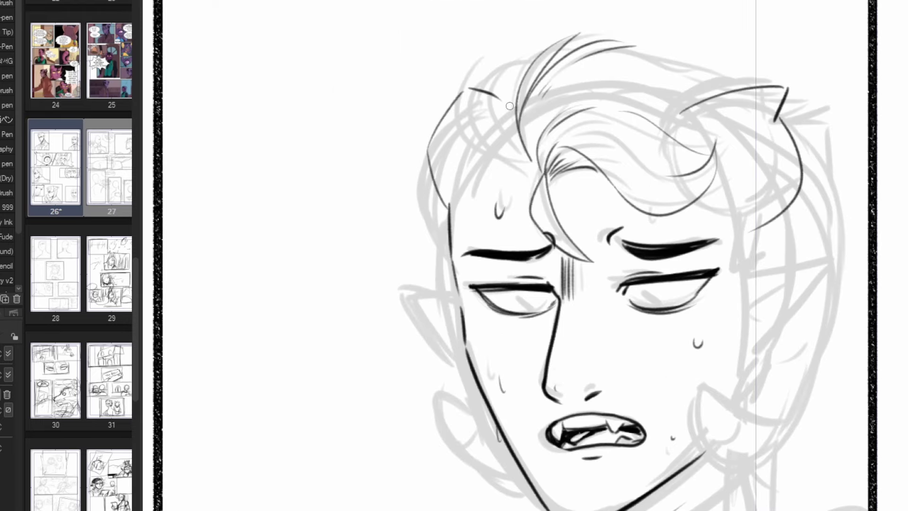
# Ink the swept-back hair strands fanning up and left from the parting, plus one strand across the crown.
pyautogui.moveTo(526, 167); pyautogui.dragTo(511, 55)
pyautogui.moveTo(499, 90); pyautogui.dragTo(540, 57)
pyautogui.moveTo(518, 169)
pyautogui.mouseDown()
pyautogui.moveTo(489, 53)
pyautogui.moveTo(480, 100)
pyautogui.mouseUp()
pyautogui.moveTo(566, 82)
pyautogui.mouseDown()
pyautogui.moveTo(655, 72)
pyautogui.moveTo(645, 46)
pyautogui.mouseUp()
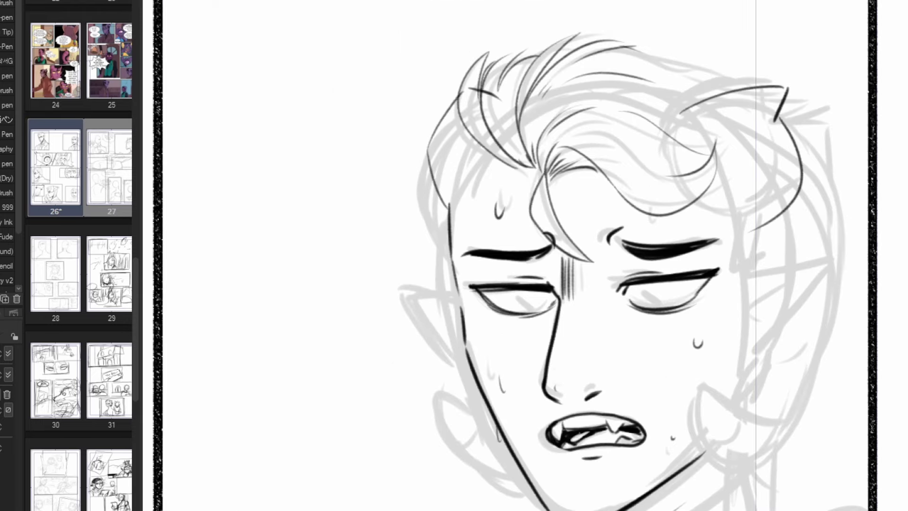
# Ink the long outer curve of the right horn down to its tip beside the jaw, and the small horn tip beside the opposite cheek.
pyautogui.scroll(-5, 818, 149)
pyautogui.moveTo(834, 0)
pyautogui.mouseDown()
pyautogui.moveTo(826, 140)
pyautogui.moveTo(721, 272)
pyautogui.mouseUp()
pyautogui.scroll(2, 721, 272)
pyautogui.hotkey('ctrl', 'z')
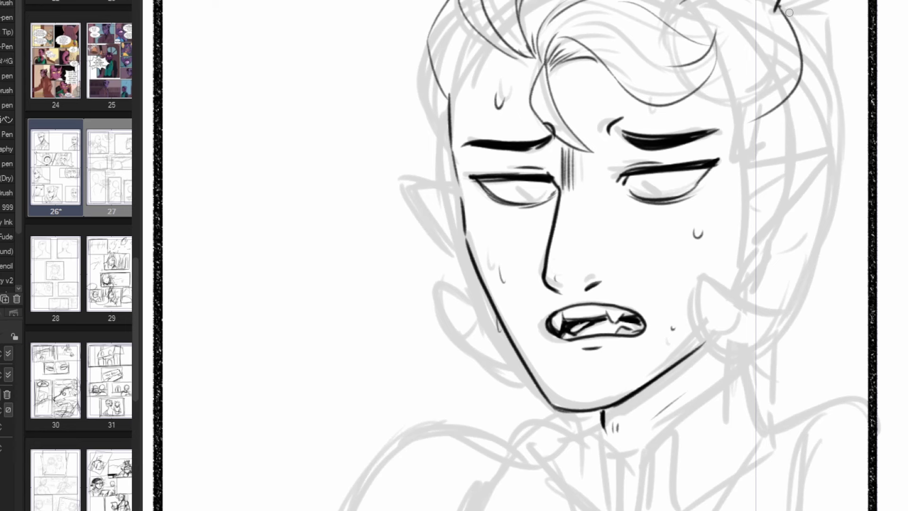
pyautogui.moveTo(779, 5)
pyautogui.mouseDown()
pyautogui.moveTo(797, 303)
pyautogui.moveTo(715, 349)
pyautogui.mouseUp()
pyautogui.hotkey('ctrl', 'z')
pyautogui.moveTo(780, 6)
pyautogui.mouseDown()
pyautogui.moveTo(812, 37)
pyautogui.moveTo(692, 311)
pyautogui.moveTo(693, 282)
pyautogui.mouseUp()
pyautogui.moveTo(697, 277); pyautogui.dragTo(796, 297)
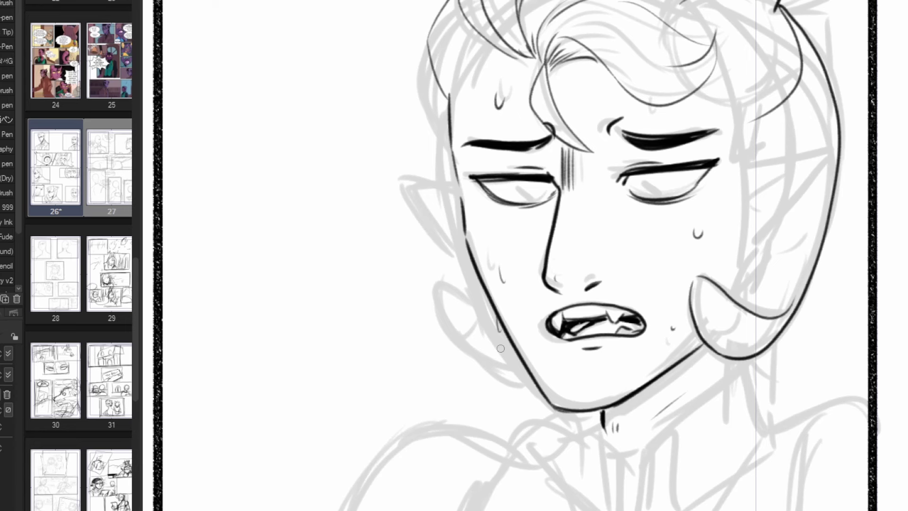
pyautogui.moveTo(519, 365); pyautogui.dragTo(492, 307)
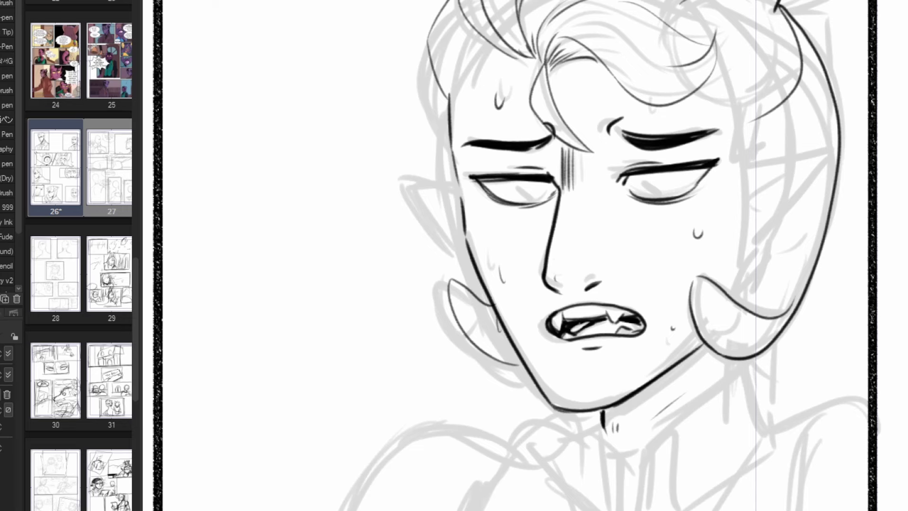
# Ink the top contour of the hair, the strands overlapping the horn base, and the short tufts behind the horn.
pyautogui.moveTo(615, 142)
pyautogui.mouseDown()
pyautogui.moveTo(539, 154)
pyautogui.moveTo(539, 299)
pyautogui.mouseUp()
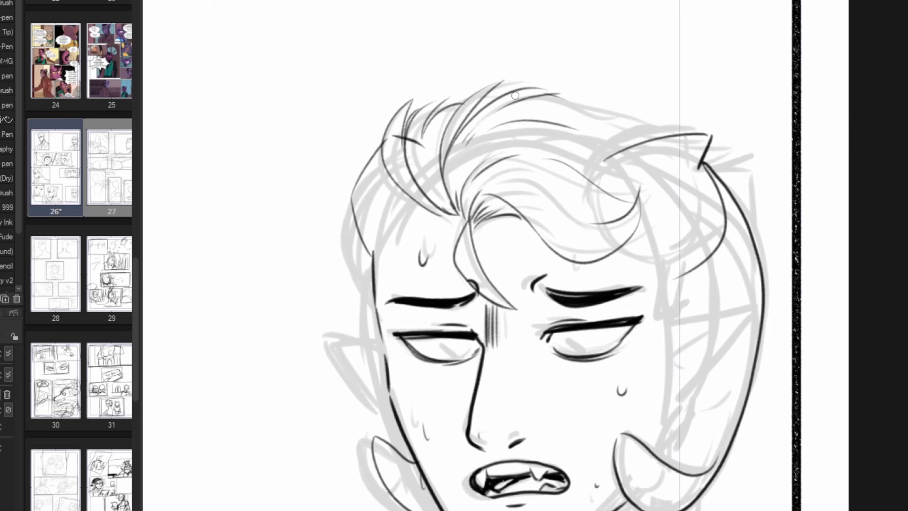
pyautogui.moveTo(539, 97); pyautogui.dragTo(628, 117)
pyautogui.moveTo(587, 115); pyautogui.dragTo(633, 139)
pyautogui.moveTo(639, 127); pyautogui.dragTo(589, 172)
pyautogui.moveTo(617, 117); pyautogui.dragTo(681, 131)
pyautogui.moveTo(712, 146); pyautogui.dragTo(742, 138)
pyautogui.moveTo(724, 155); pyautogui.dragTo(761, 184)
pyautogui.moveTo(744, 176)
pyautogui.mouseDown()
pyautogui.moveTo(759, 208)
pyautogui.moveTo(754, 241)
pyautogui.mouseUp()
# Ink the pointed right ear with its inner folds, along with the hair around it and the sideburn tufts below.
pyautogui.moveTo(653, 264)
pyautogui.mouseDown()
pyautogui.moveTo(692, 272)
pyautogui.moveTo(659, 317)
pyautogui.moveTo(681, 398)
pyautogui.mouseUp()
pyautogui.moveTo(727, 328); pyautogui.dragTo(681, 384)
pyautogui.moveTo(696, 387); pyautogui.dragTo(676, 402)
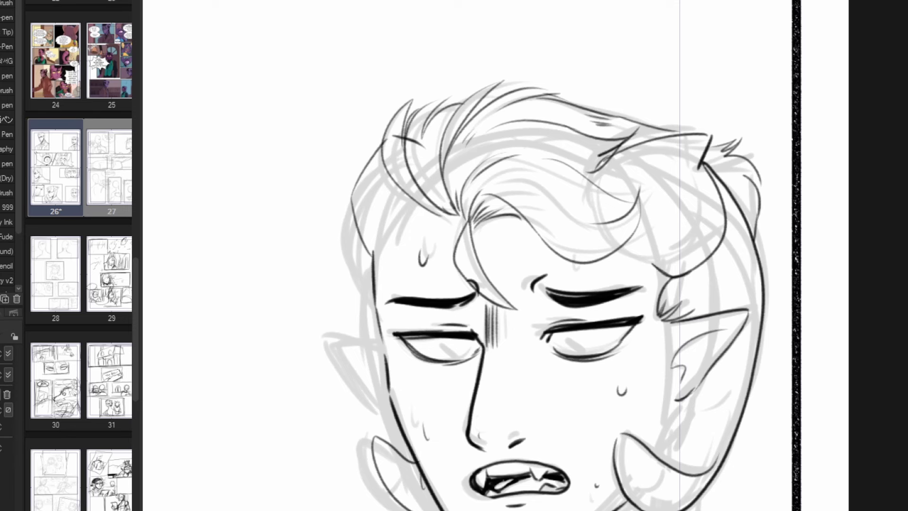
pyautogui.scroll(-1, 682, 341)
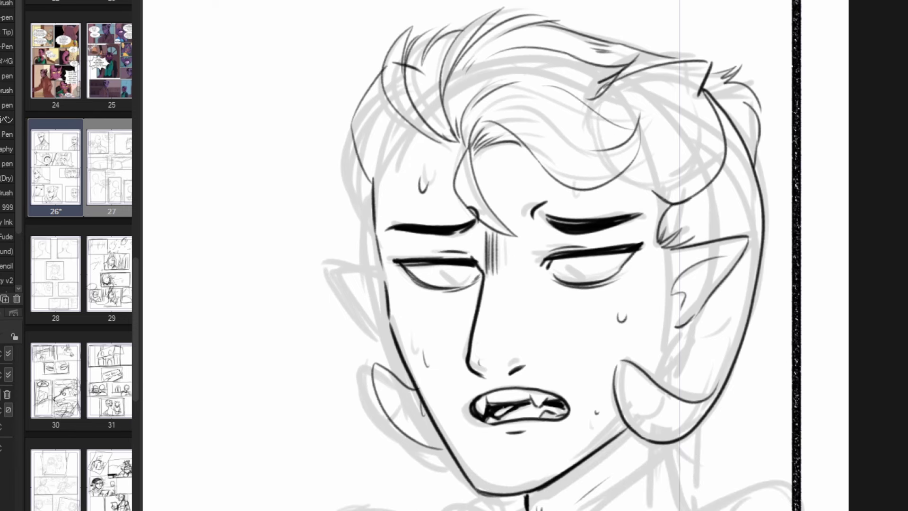
pyautogui.moveTo(687, 201); pyautogui.dragTo(703, 238)
pyautogui.moveTo(693, 317); pyautogui.dragTo(667, 382)
pyautogui.moveTo(682, 332)
pyautogui.mouseDown()
pyautogui.moveTo(650, 358)
pyautogui.moveTo(671, 383)
pyautogui.mouseUp()
pyautogui.moveTo(672, 342); pyautogui.dragTo(714, 283)
pyautogui.moveTo(700, 270); pyautogui.dragTo(722, 270)
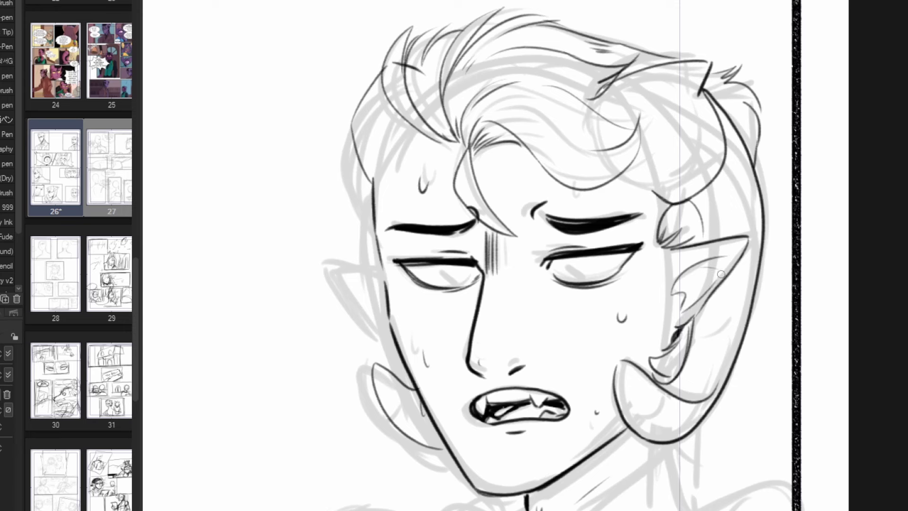
# Add thin curved ridge lines across the curled right horn.
pyautogui.moveTo(725, 185); pyautogui.dragTo(751, 239)
pyautogui.moveTo(746, 285); pyautogui.dragTo(708, 391)
pyautogui.moveTo(734, 318); pyautogui.dragTo(698, 342)
pyautogui.moveTo(666, 400); pyautogui.dragTo(630, 420)
pyautogui.moveTo(702, 216); pyautogui.dragTo(751, 177)
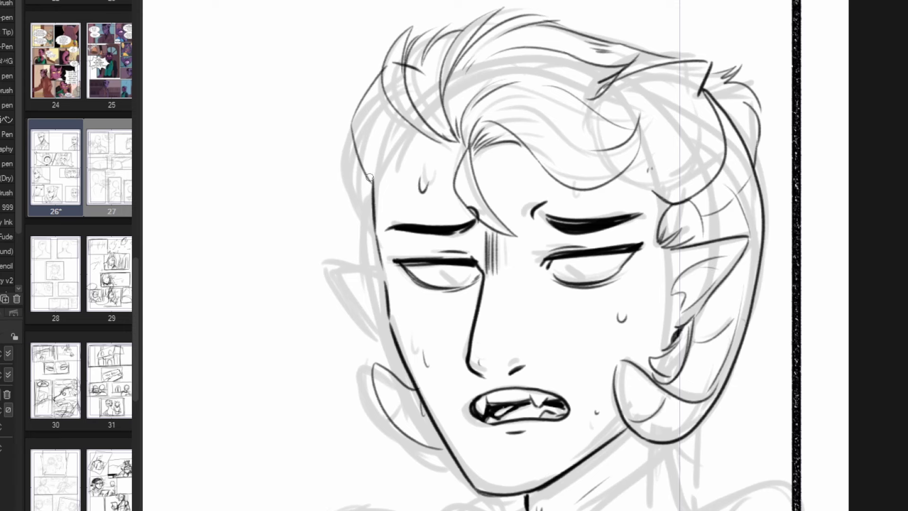
# Ink the visible edge of the left ear and the inner curve of the horn beside the left cheek.
pyautogui.moveTo(371, 177); pyautogui.dragTo(391, 327)
pyautogui.moveTo(379, 258); pyautogui.dragTo(389, 321)
pyautogui.moveTo(394, 394); pyautogui.dragTo(413, 423)
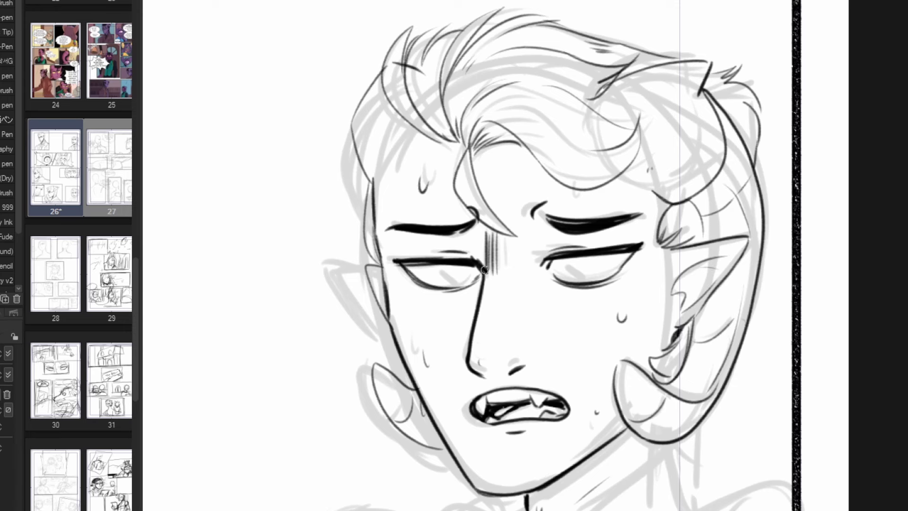
# Ink the upper neckline edge under the jaw, the vertical neck lines and the right side of the V-shaped opening.
pyautogui.moveTo(525, 291)
pyautogui.mouseDown()
pyautogui.moveTo(554, 248)
pyautogui.moveTo(560, 109)
pyautogui.mouseUp()
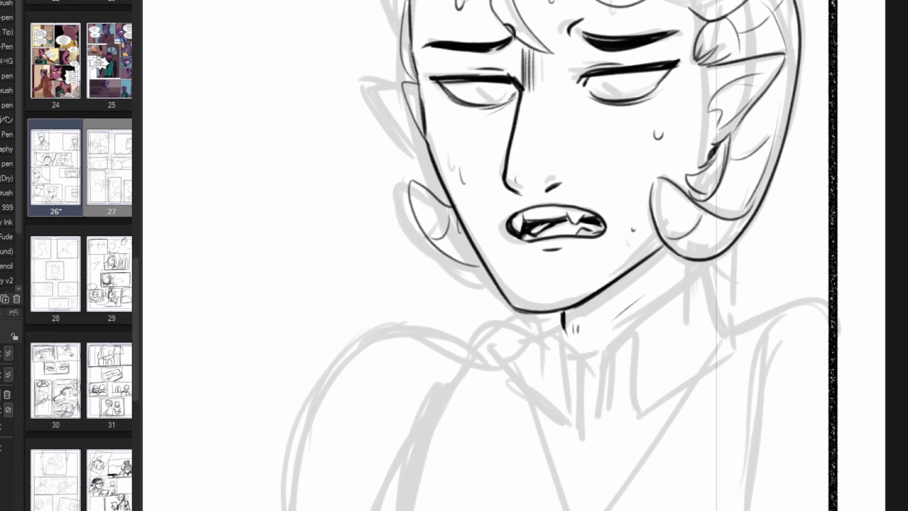
pyautogui.moveTo(562, 313); pyautogui.dragTo(697, 280)
pyautogui.moveTo(629, 334); pyautogui.dragTo(627, 418)
pyautogui.moveTo(597, 352); pyautogui.dragTo(594, 441)
pyautogui.moveTo(707, 262); pyautogui.dragTo(722, 311)
pyautogui.moveTo(723, 311); pyautogui.dragTo(593, 510)
pyautogui.moveTo(710, 276); pyautogui.dragTo(765, 322)
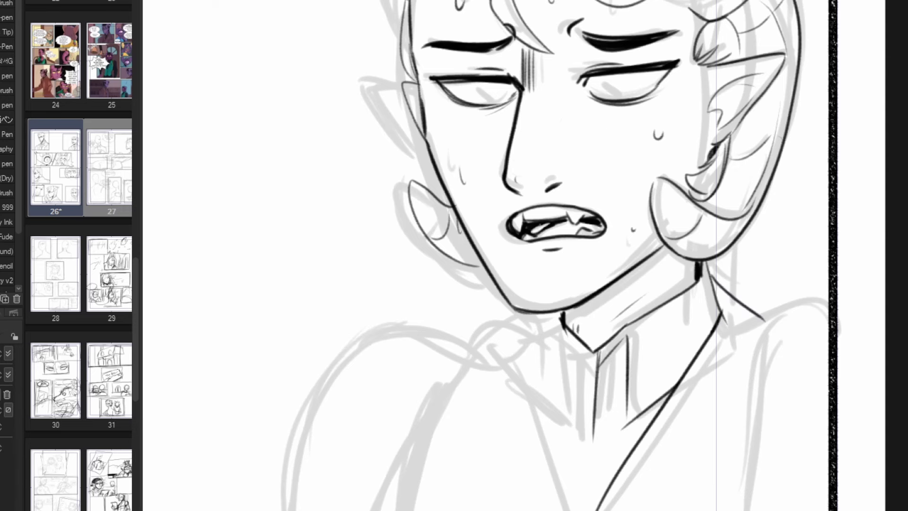
# Complete the left side of the collar and fill the shadow under the jaw in solid black.
pyautogui.moveTo(636, 127); pyautogui.dragTo(673, 236)
pyautogui.scroll(-4, 525, 256)
pyautogui.hscroll(-1, 525, 256)
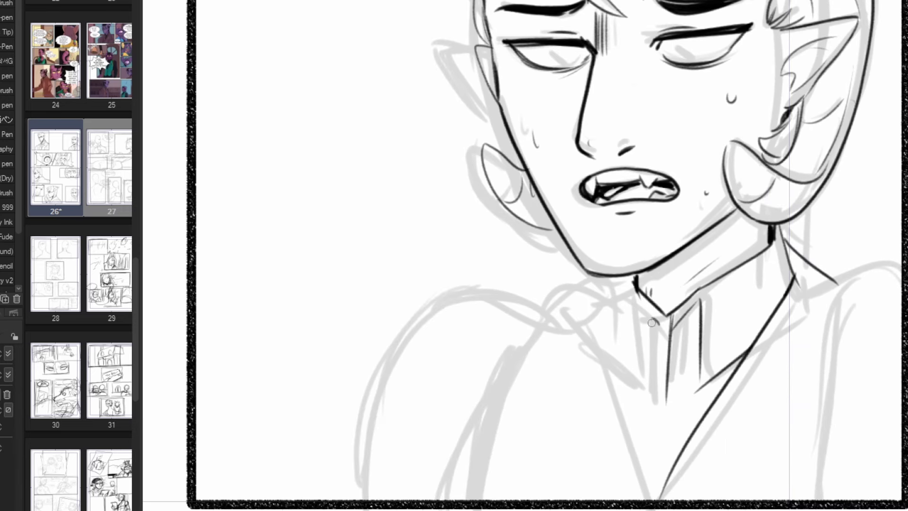
pyautogui.moveTo(652, 322); pyautogui.dragTo(656, 384)
pyautogui.moveTo(589, 348); pyautogui.dragTo(649, 390)
pyautogui.moveTo(606, 276); pyautogui.dragTo(588, 350)
pyautogui.moveTo(626, 280); pyautogui.dragTo(747, 217)
pyautogui.moveTo(634, 279)
pyautogui.mouseDown()
pyautogui.moveTo(745, 210)
pyautogui.moveTo(682, 260)
pyautogui.moveTo(643, 269)
pyautogui.mouseUp()
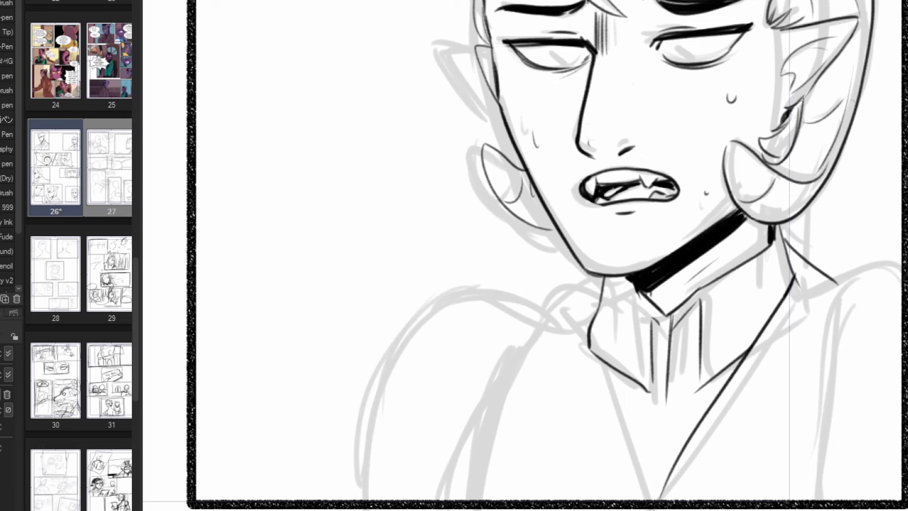
# Ink both notched jacket lapels, the V-shaped opening between them and the left sleeve seam.
pyautogui.moveTo(604, 279); pyautogui.dragTo(546, 306)
pyautogui.moveTo(549, 307)
pyautogui.mouseDown()
pyautogui.moveTo(471, 454)
pyautogui.moveTo(466, 499)
pyautogui.mouseUp()
pyautogui.moveTo(604, 363); pyautogui.dragTo(661, 497)
pyautogui.moveTo(836, 280); pyautogui.dragTo(689, 500)
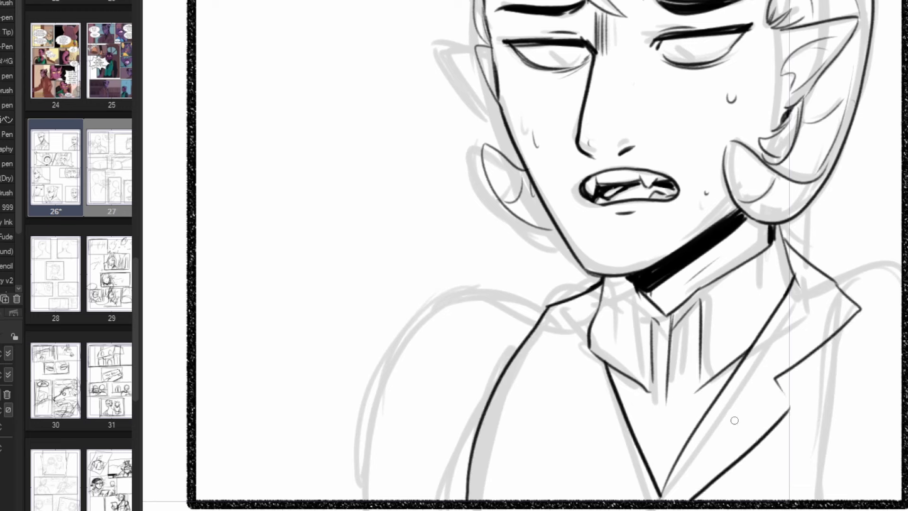
pyautogui.moveTo(776, 379); pyautogui.dragTo(789, 414)
pyautogui.moveTo(604, 279)
pyautogui.mouseDown()
pyautogui.moveTo(547, 306)
pyautogui.moveTo(575, 354)
pyautogui.mouseUp()
pyautogui.moveTo(574, 358); pyautogui.dragTo(659, 500)
# Ink both shoulders of the jacket, with the outer left sleeve edge and fabric folds.
pyautogui.moveTo(549, 306); pyautogui.dragTo(453, 292)
pyautogui.moveTo(453, 293); pyautogui.dragTo(408, 334)
pyautogui.moveTo(445, 322); pyautogui.dragTo(462, 372)
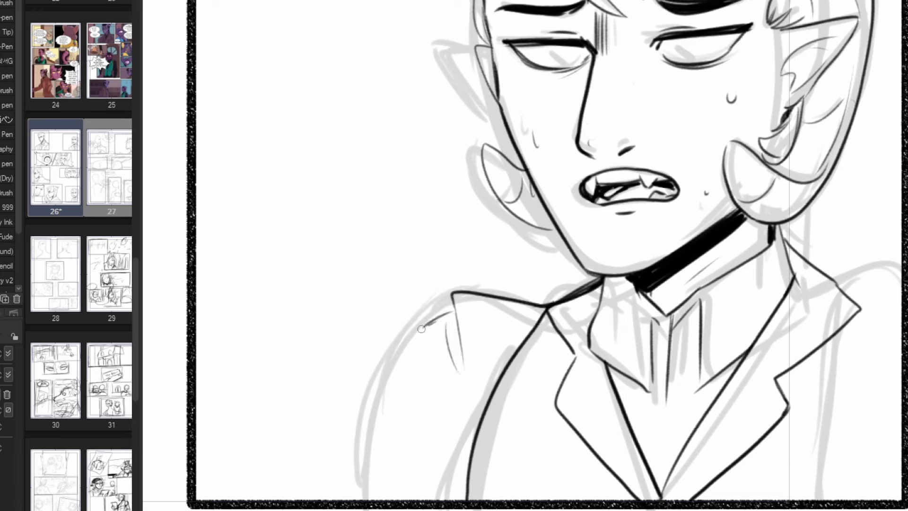
pyautogui.moveTo(408, 334); pyautogui.dragTo(372, 500)
pyautogui.moveTo(833, 281); pyautogui.dragTo(901, 266)
pyautogui.moveTo(901, 277); pyautogui.dragTo(852, 357)
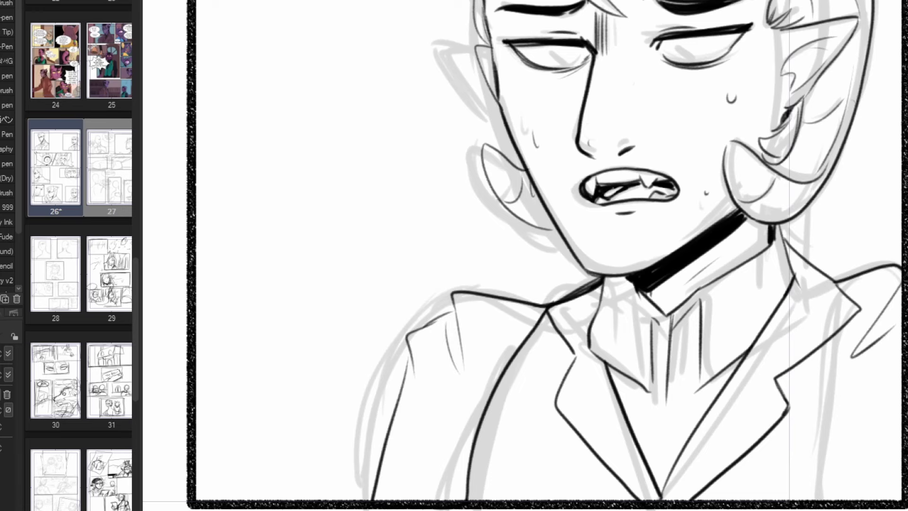
# Erase stray marks inside the eye and along the chin.
pyautogui.press('e')
pyautogui.moveTo(621, 226); pyautogui.dragTo(610, 222)
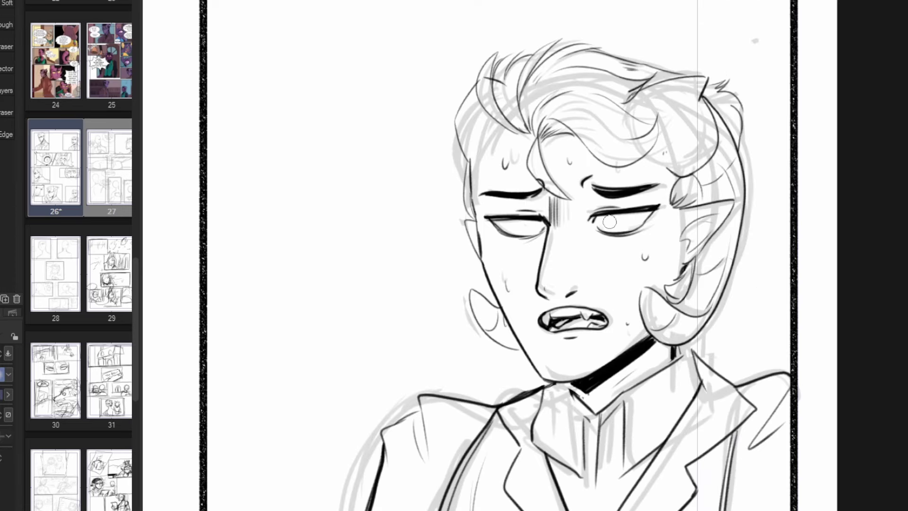
pyautogui.moveTo(550, 370); pyautogui.dragTo(590, 374)
# Thicken the face outline from the left temple down the cheek and jaw to the chin.
pyautogui.press('p')
pyautogui.moveTo(470, 161); pyautogui.dragTo(481, 220)
pyautogui.moveTo(473, 184); pyautogui.dragTo(481, 261)
pyautogui.moveTo(481, 213); pyautogui.dragTo(493, 290)
pyautogui.moveTo(493, 284)
pyautogui.mouseDown()
pyautogui.moveTo(550, 380)
pyautogui.moveTo(586, 380)
pyautogui.mouseUp()
pyautogui.moveTo(583, 377)
pyautogui.mouseDown()
pyautogui.moveTo(611, 361)
pyautogui.moveTo(574, 391)
pyautogui.mouseUp()
pyautogui.moveTo(550, 383); pyautogui.dragTo(543, 397)
# Ink straighter lines down both sides of the neck to the jacket opening and erase the old outer collar lines.
pyautogui.moveTo(685, 345); pyautogui.dragTo(697, 364)
pyautogui.moveTo(692, 353); pyautogui.dragTo(649, 478)
pyautogui.moveTo(688, 345); pyautogui.dragTo(694, 354)
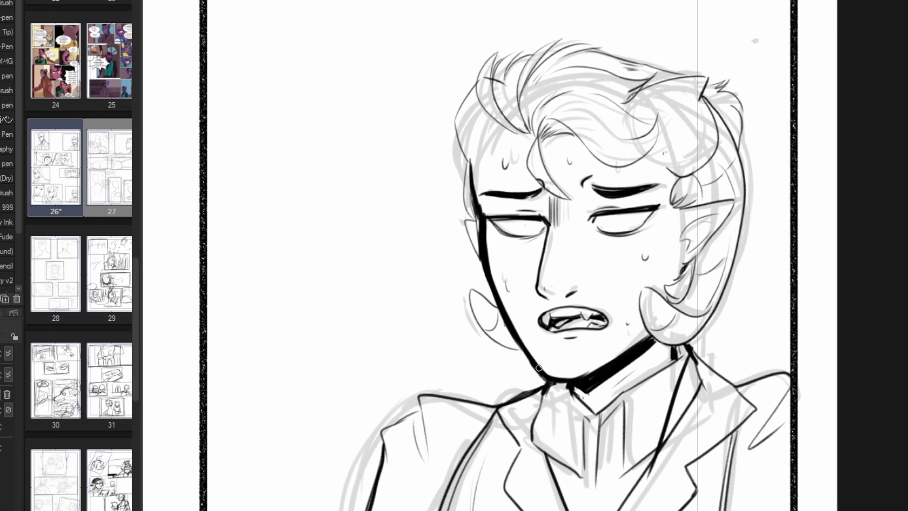
pyautogui.moveTo(544, 392); pyautogui.dragTo(550, 473)
pyautogui.press('e')
pyautogui.moveTo(538, 408); pyautogui.dragTo(532, 447)
pyautogui.moveTo(542, 450); pyautogui.dragTo(549, 485)
pyautogui.moveTo(699, 369); pyautogui.dragTo(674, 436)
pyautogui.moveTo(682, 417); pyautogui.dragTo(655, 471)
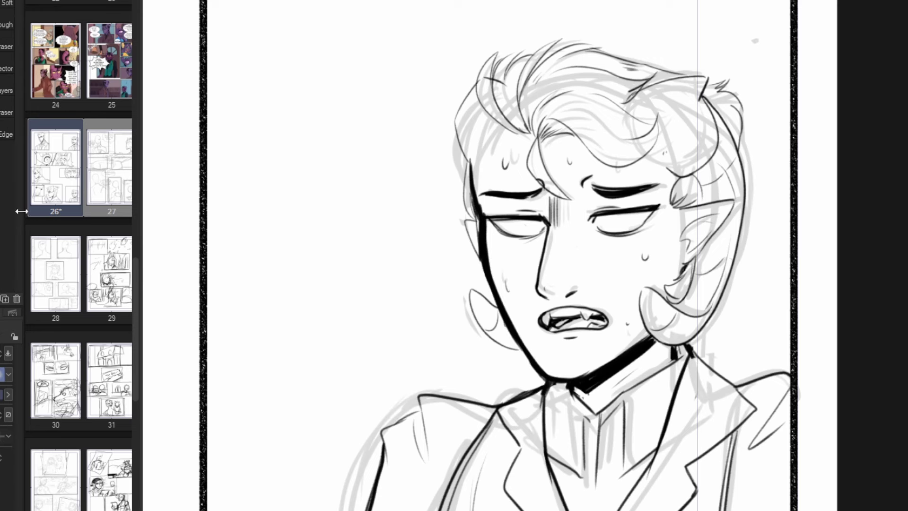
# Hide the rough character sketches and check the clean line art across the page's panels.
pyautogui.scroll(1, 438, 174)
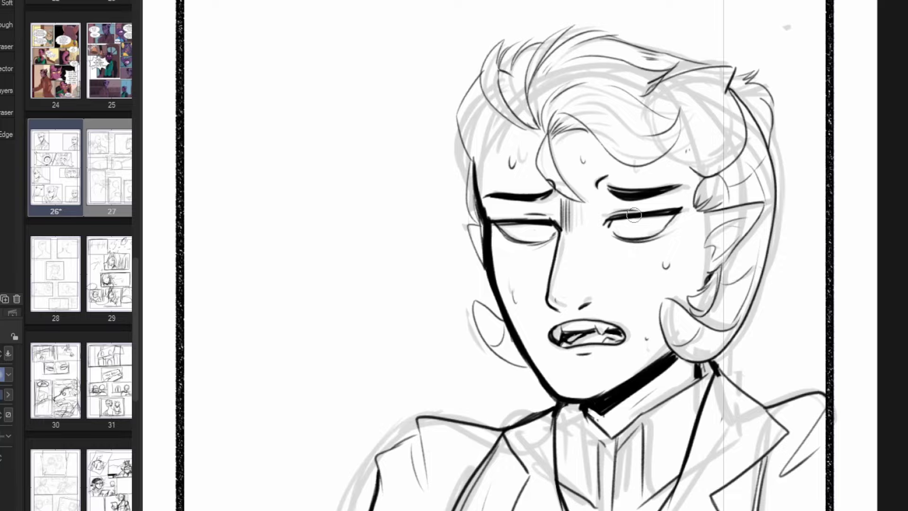
pyautogui.scroll(-5, 690, 360)
pyautogui.moveTo(426, 57); pyautogui.dragTo(592, 473)
pyautogui.moveTo(402, 483); pyautogui.dragTo(497, 48)
pyautogui.moveTo(473, 487); pyautogui.dragTo(400, 32)
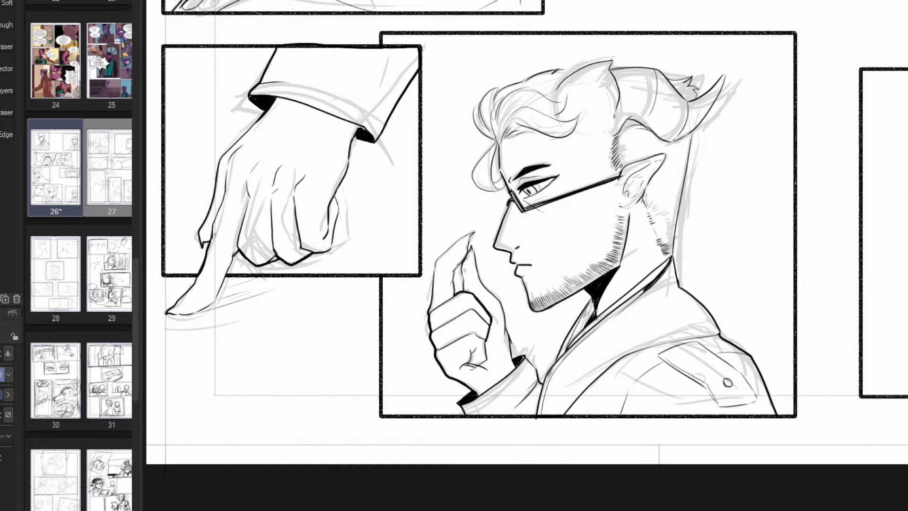
pyautogui.scroll(-3, 853, 110)
pyautogui.moveTo(501, 36); pyautogui.dragTo(426, 494)
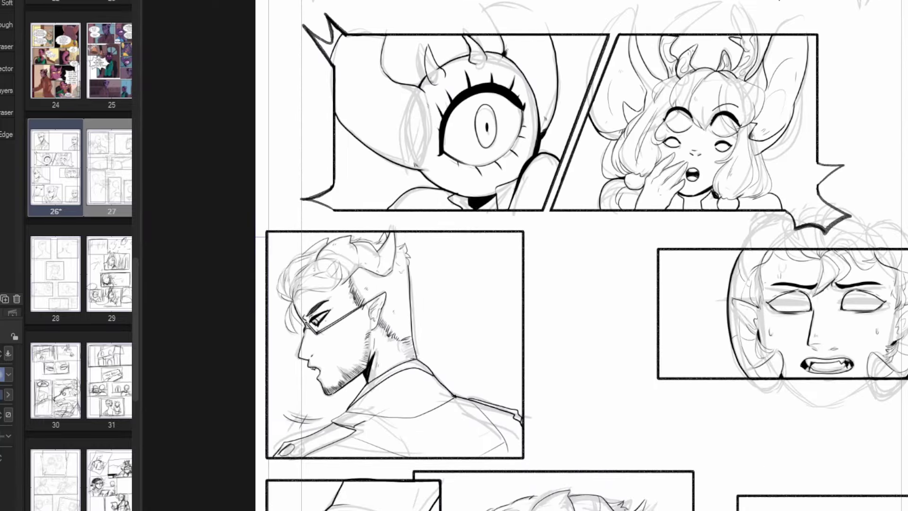
pyautogui.scroll(-1, 842, 204)
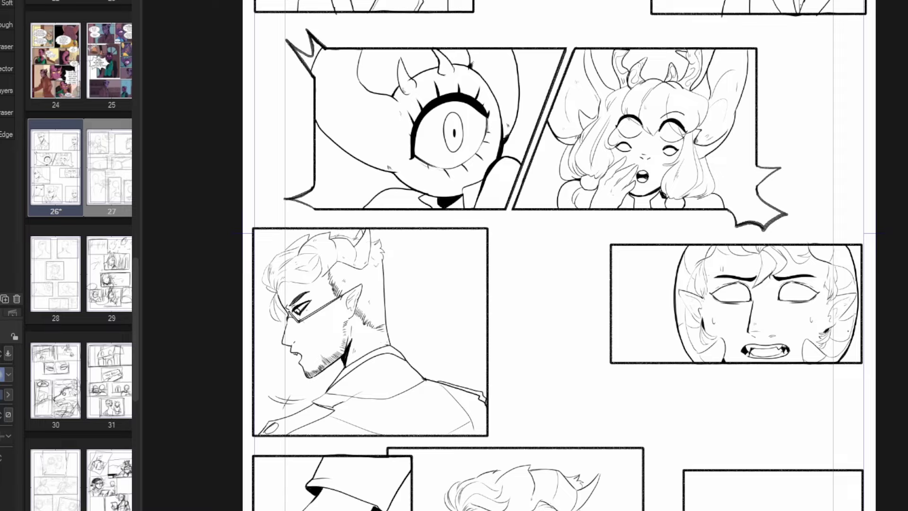
# Thicken the left edge of the face outline on the sweating character in the upper-right panel.
pyautogui.moveTo(757, 118); pyautogui.dragTo(831, 329)
pyautogui.scroll(3, 880, 28)
pyautogui.press('p')
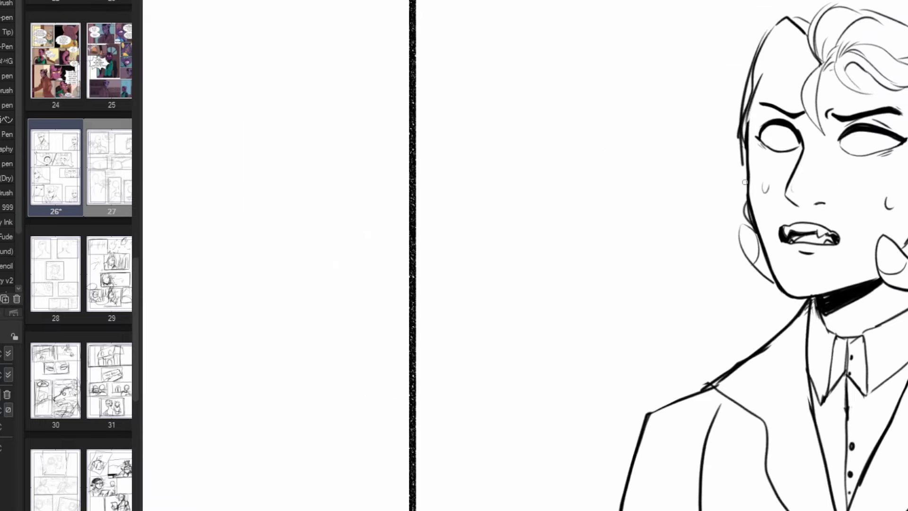
pyautogui.moveTo(752, 93); pyautogui.dragTo(747, 165)
# Check the line art up and down the page and show the rough dialogue sketch faintly beneath it.
pyautogui.scroll(-3, 697, 211)
pyautogui.moveTo(697, 211); pyautogui.dragTo(721, 136)
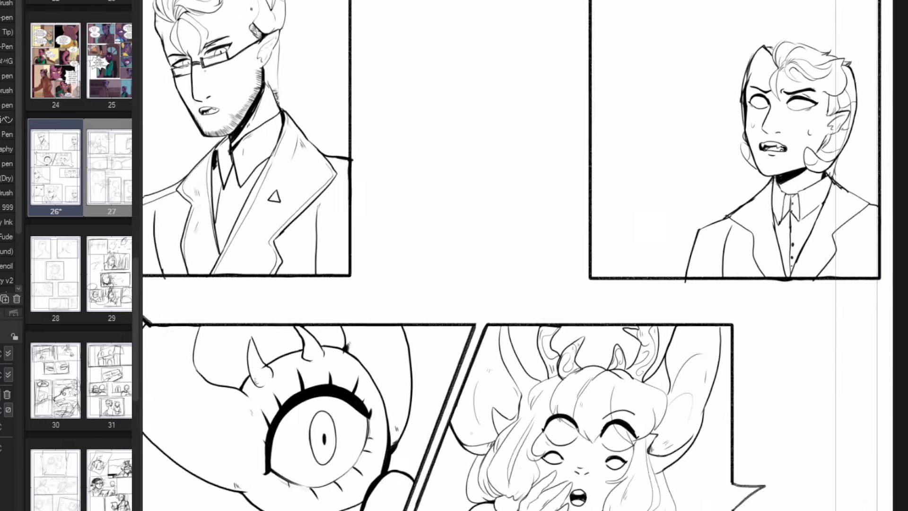
pyautogui.moveTo(652, 463); pyautogui.dragTo(710, 71)
pyautogui.moveTo(615, 166); pyautogui.dragTo(712, 276)
pyautogui.moveTo(615, 119); pyautogui.dragTo(653, 439)
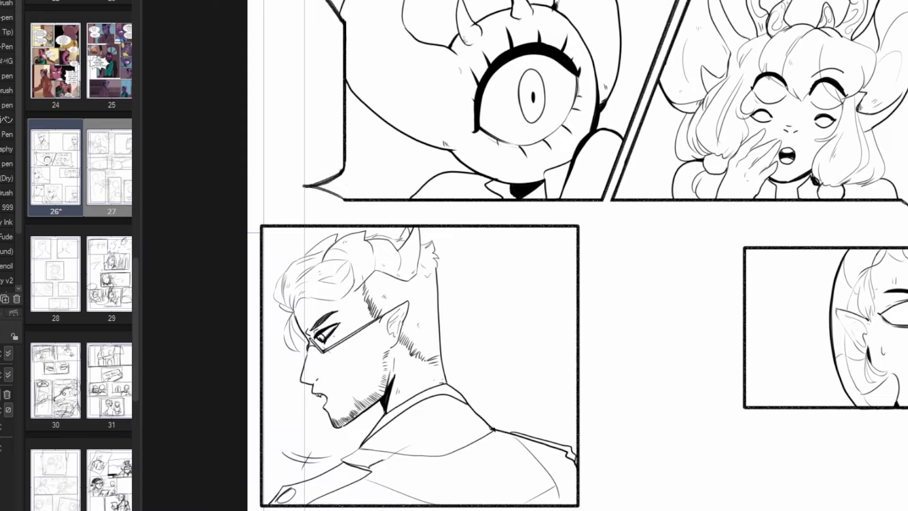
pyautogui.moveTo(709, 48); pyautogui.dragTo(450, 475)
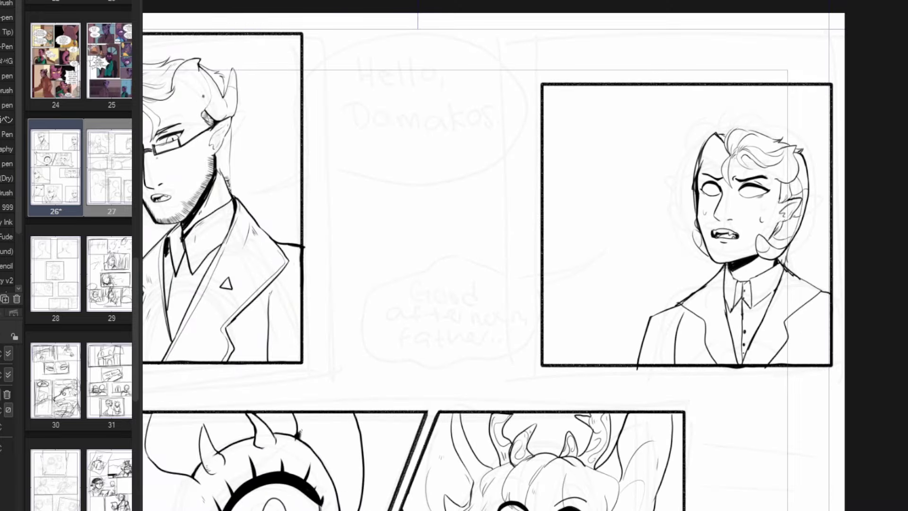
# Open the material library and show the Balloon category of the manga materials.
pyautogui.click(906, 2)
pyautogui.scroll(-5, 792, 302)
pyautogui.scroll(6, 780, 394)
pyautogui.click(780, 1)
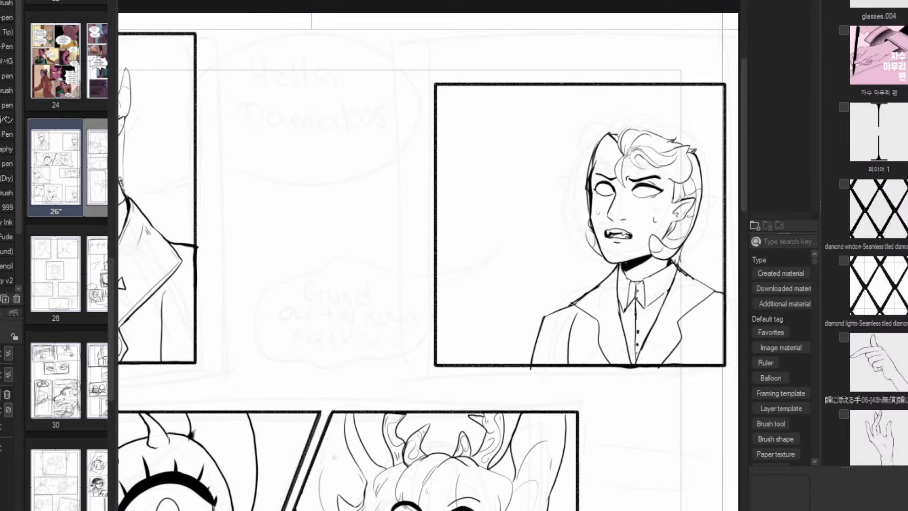
pyautogui.click(790, 27)
pyautogui.click(763, 26)
pyautogui.click(793, 58)
# Place the Distorted circle_03 balloon on the page and reshape it into a wide oval overlapping the first panel's upper-right edge.
pyautogui.moveTo(893, 142); pyautogui.dragTo(315, 123)
pyautogui.scroll(-3, 525, 123)
pyautogui.moveTo(545, 337); pyautogui.dragTo(432, 123)
pyautogui.moveTo(428, 119); pyautogui.dragTo(494, 161)
pyautogui.moveTo(497, 70); pyautogui.dragTo(455, 96)
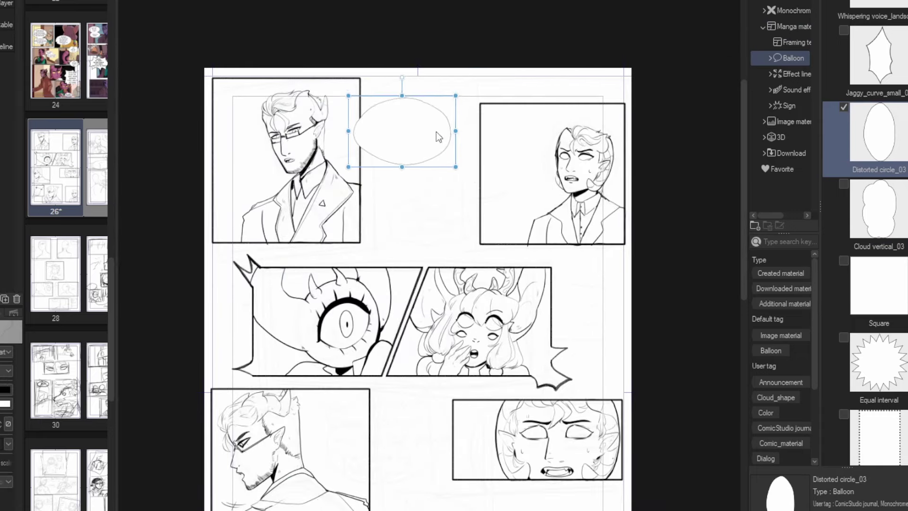
pyautogui.moveTo(436, 132); pyautogui.dragTo(426, 118)
# Place the Mumble balloon between the two top panels and shape it into a wide bubble overlapping the second panel's left edge.
pyautogui.scroll(-7, 890, 326)
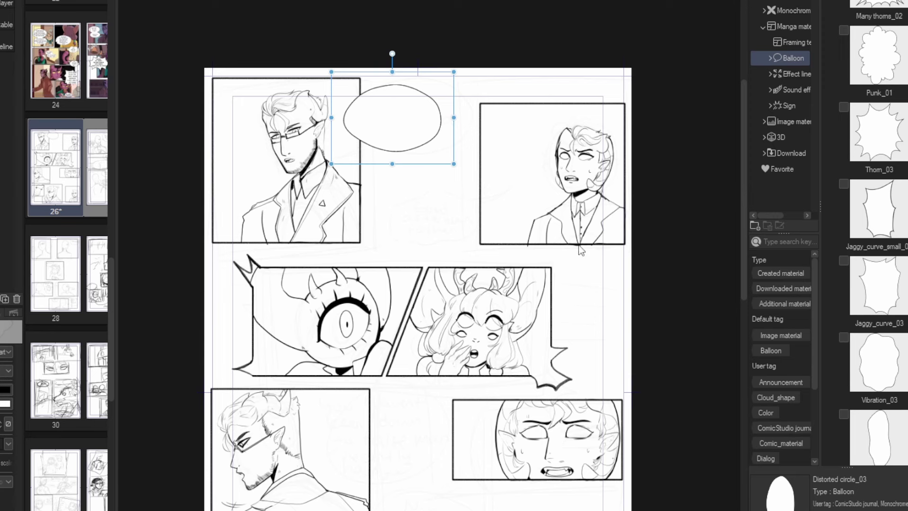
pyautogui.moveTo(880, 438); pyautogui.dragTo(539, 224)
pyautogui.moveTo(663, 503); pyautogui.dragTo(667, 53)
pyautogui.moveTo(538, 38); pyautogui.dragTo(463, 339)
pyautogui.moveTo(595, 362); pyautogui.dragTo(452, 320)
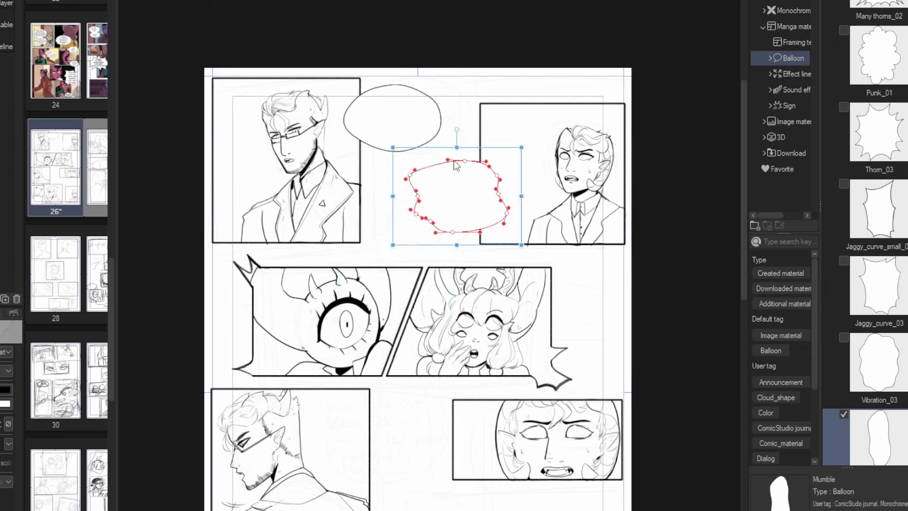